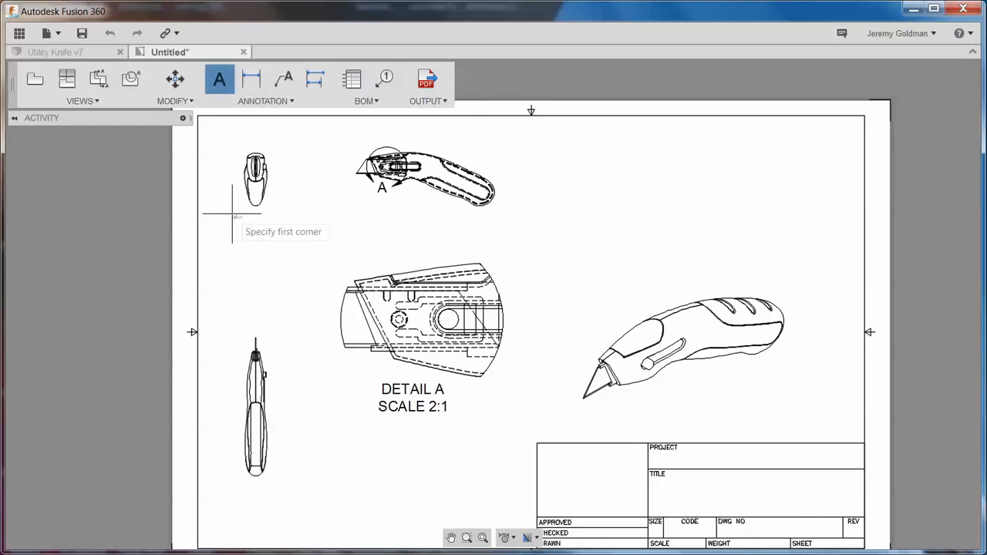
Add the text note "Front View" directly below the knife's front view.
click(232, 214)
click(303, 237)
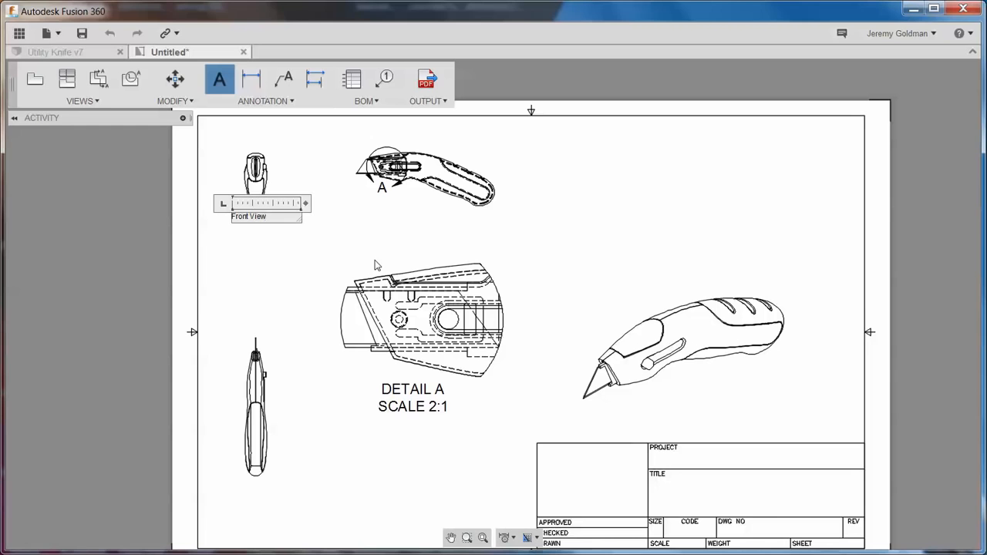
click(309, 268)
key(Escape)
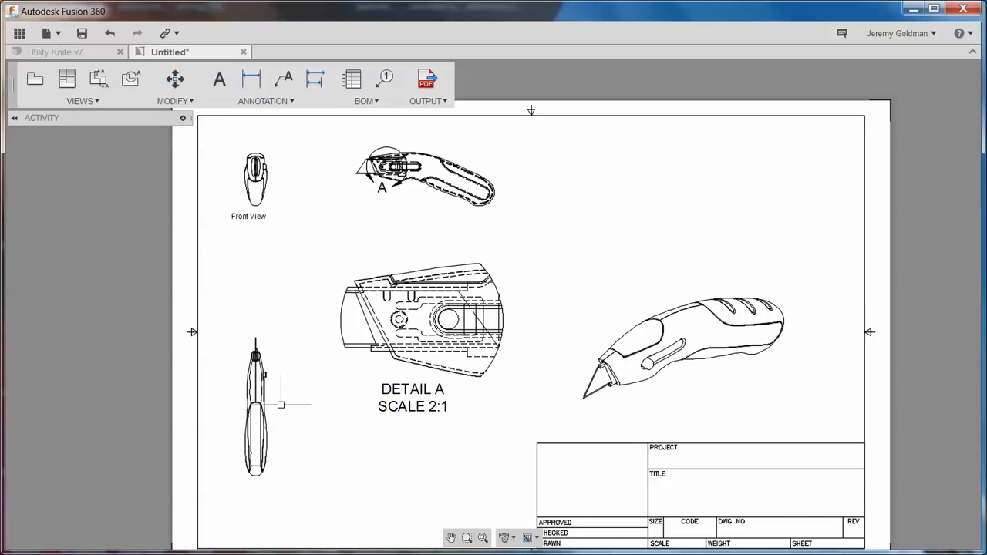
Add the text note "Bottom View" directly below the knife's bottom view.
click(219, 79)
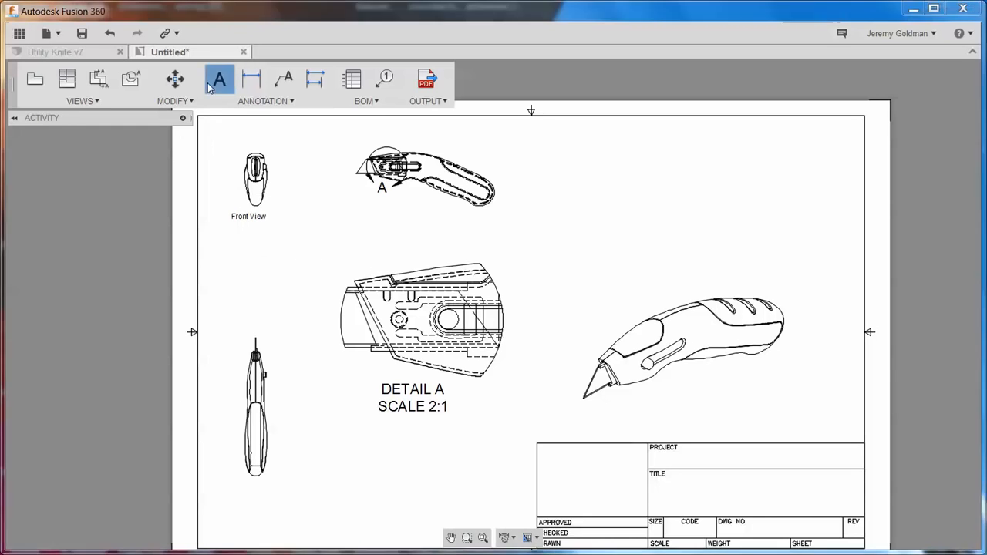
click(222, 484)
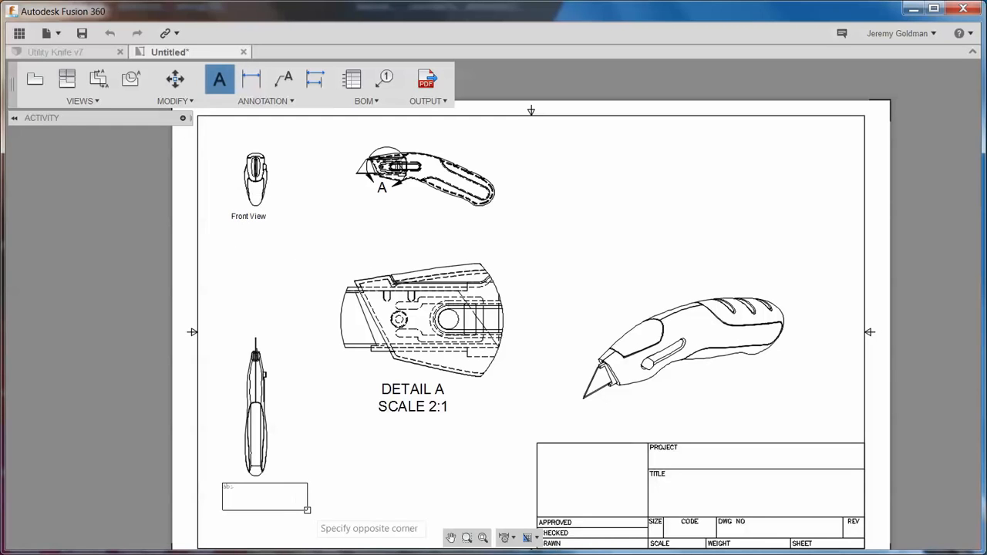
click(308, 515)
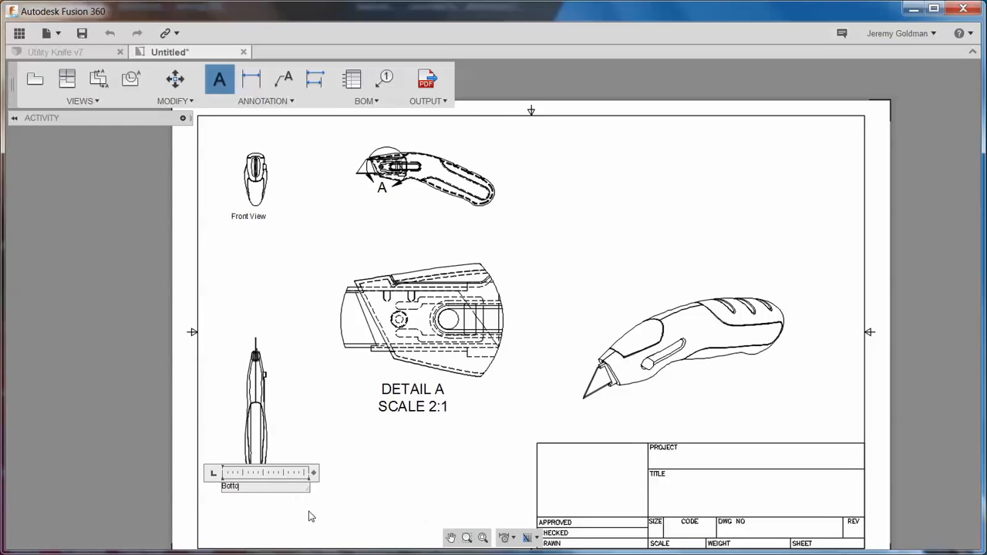
text(Bottom View)
click(299, 504)
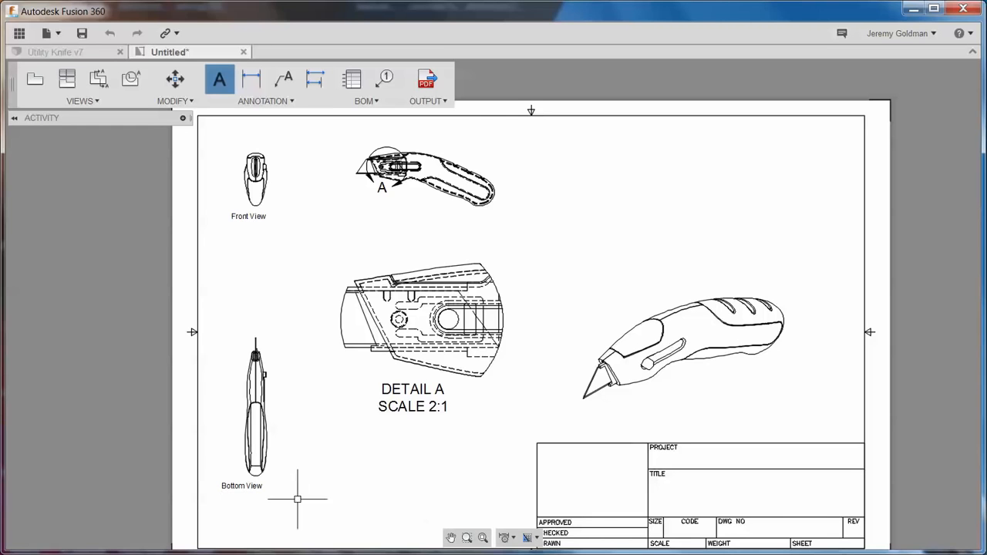
key(Escape)
Label the knife's side view above Detail A with the text note "Right View" beneath it.
click(227, 89)
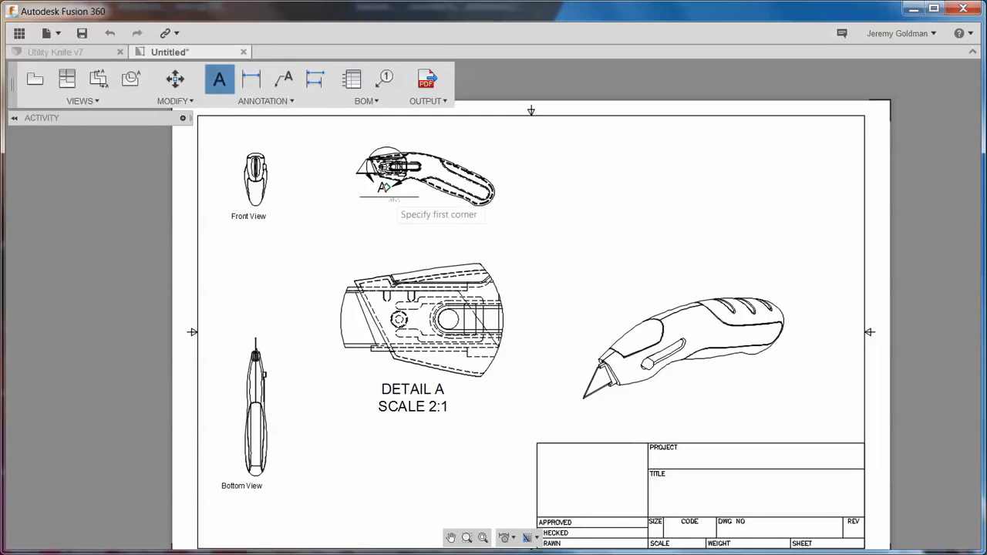
click(401, 205)
click(461, 244)
text(Right View)
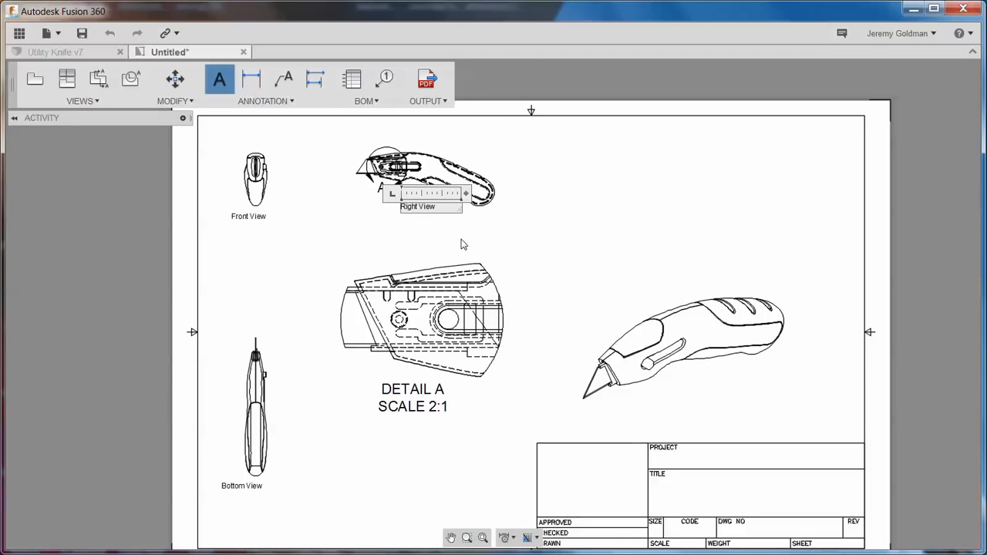
click(461, 240)
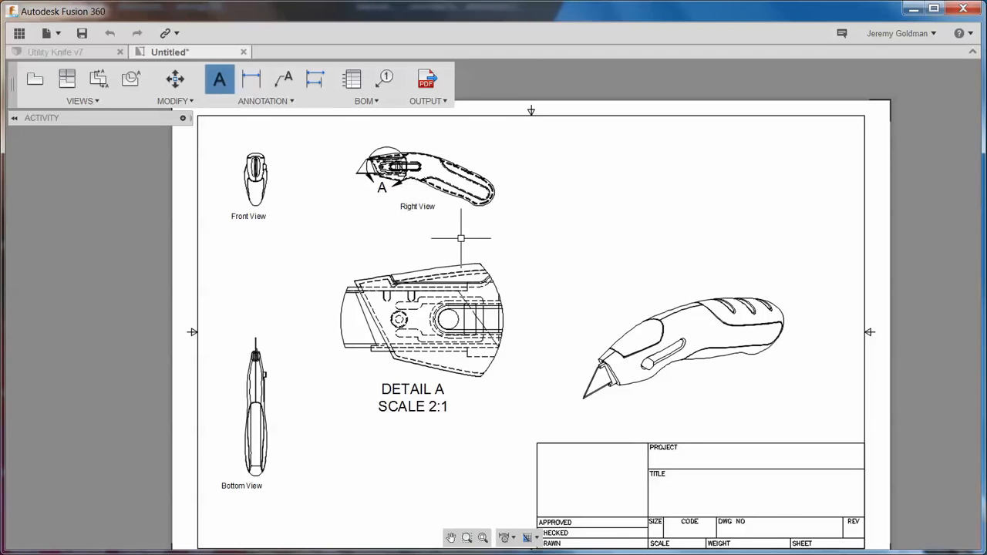
key(Escape)
Add the text note "NE Isometric View" below the isometric view of the knife.
click(223, 84)
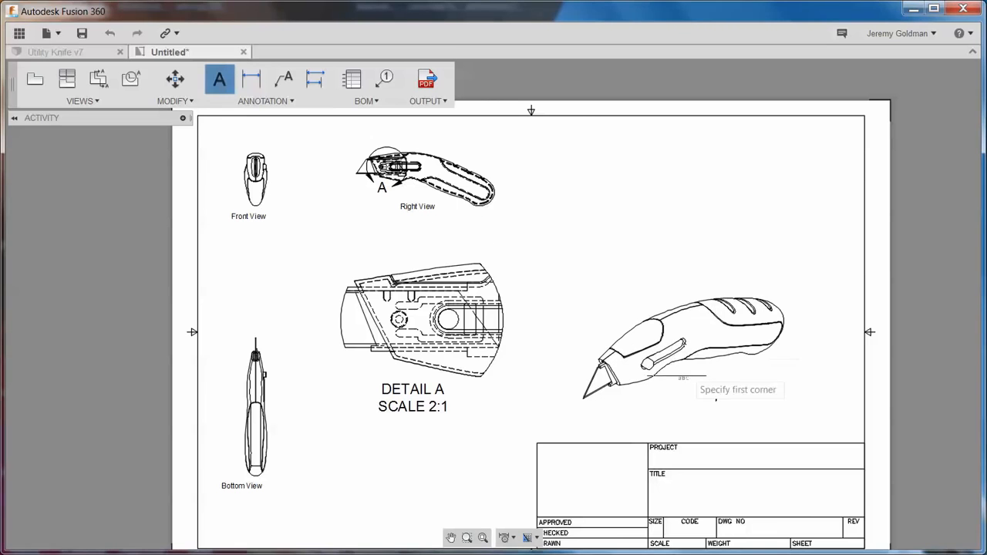
click(676, 370)
click(794, 411)
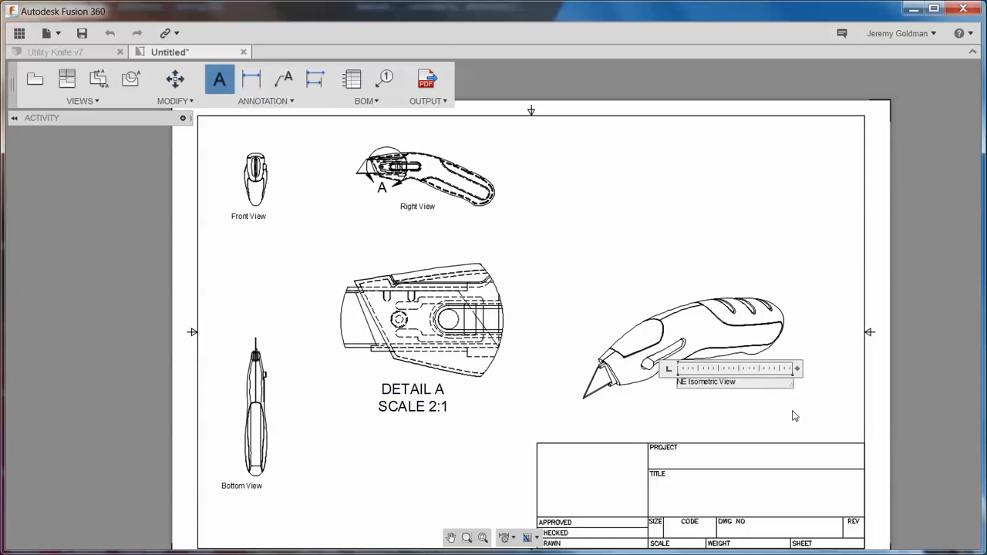
click(794, 416)
key(Escape)
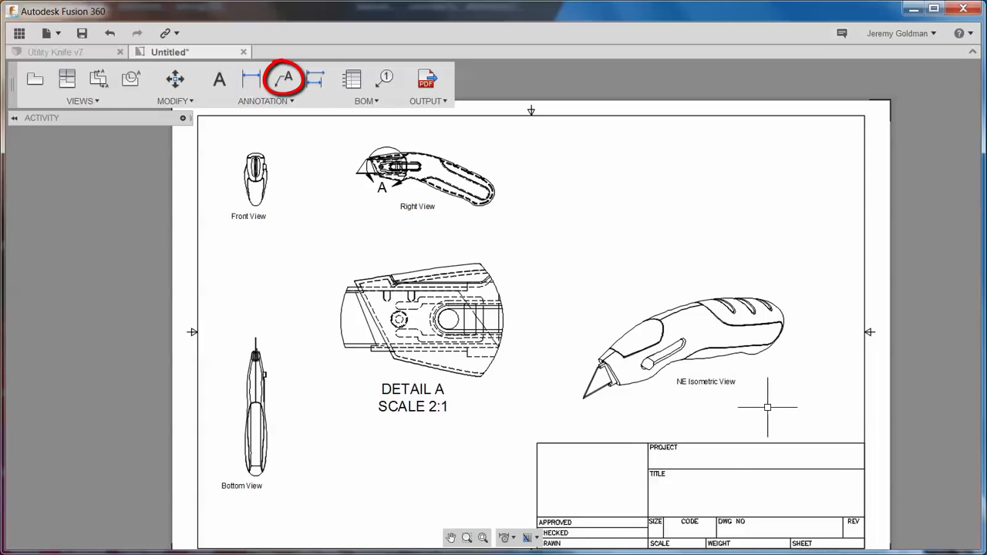
Attach a leader note reading "Steel Blade" to the blade tip in the bottom view.
scroll(276, 390, up, 2)
scroll(276, 391, up, 2)
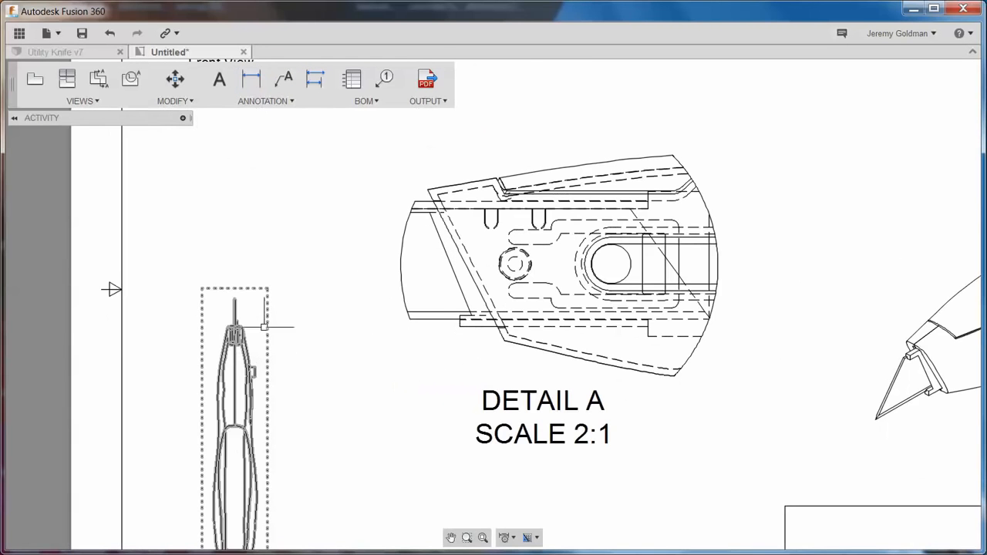
click(282, 82)
scroll(290, 302, up, 2)
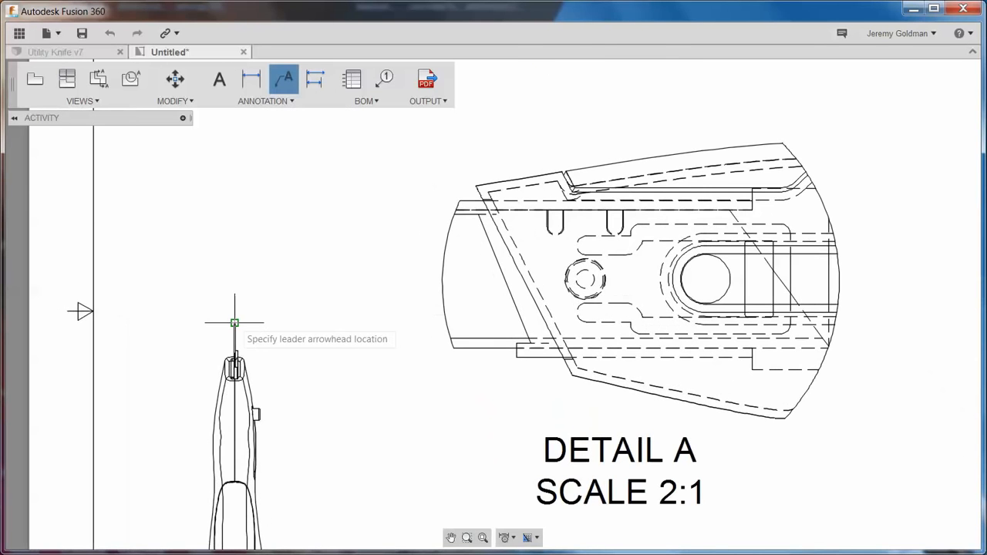
click(235, 322)
click(267, 275)
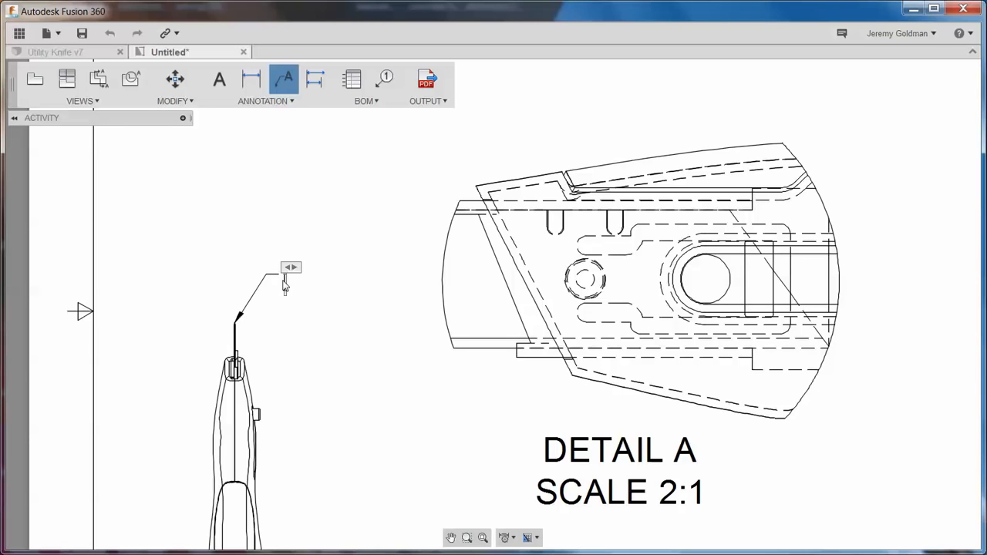
text(Steel Blade)
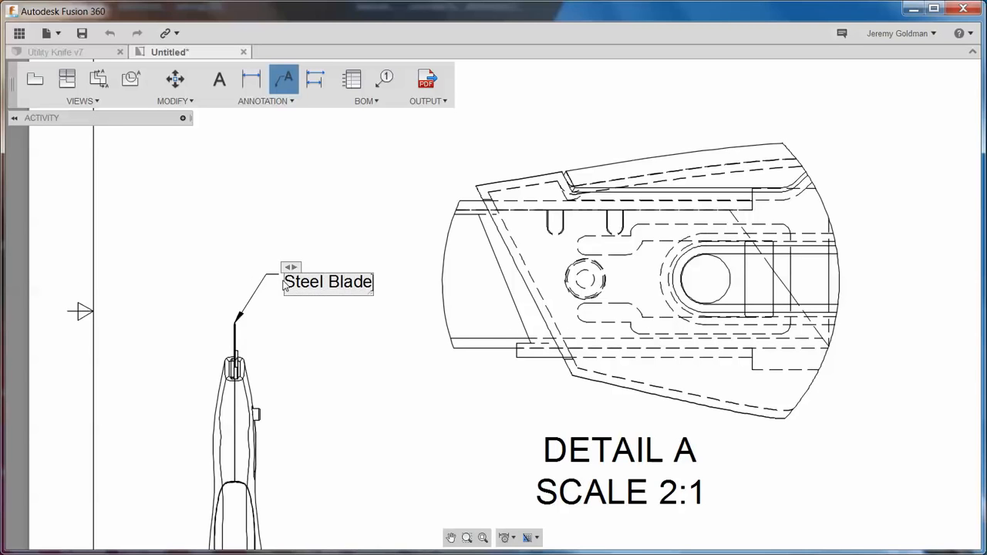
click(298, 357)
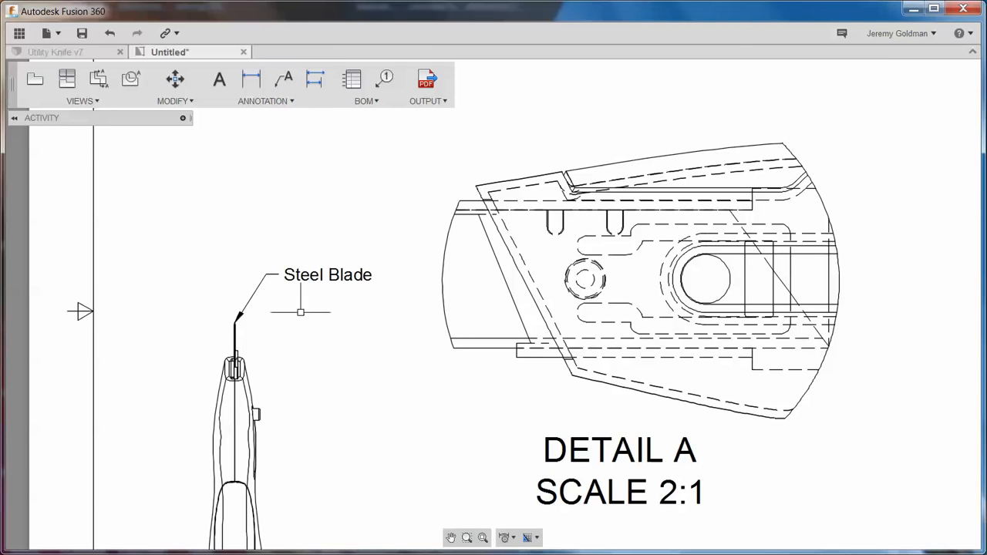
Narrow the text box of the "Steel Blade" leader note so its text wraps onto two lines.
click(305, 274)
double_click(284, 276)
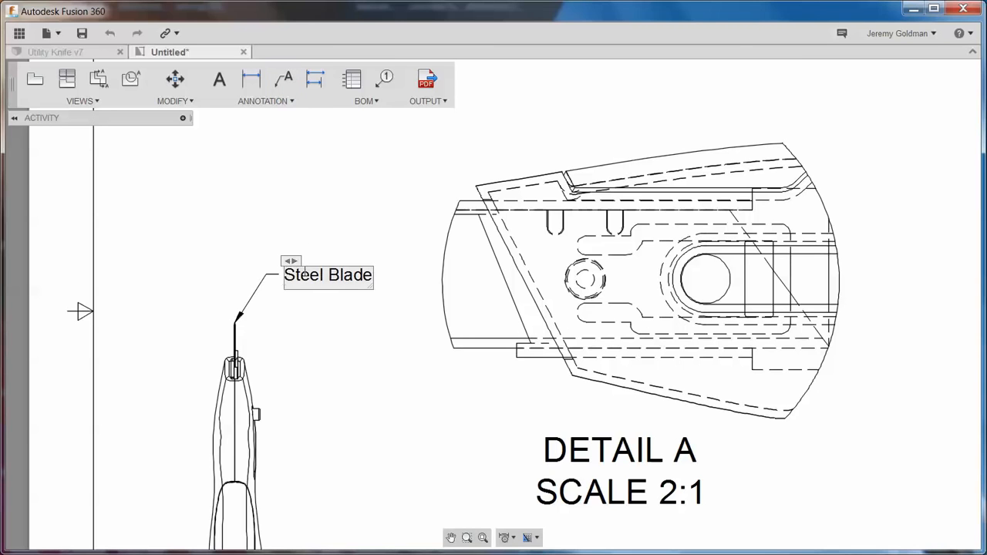
drag(293, 261, 349, 257)
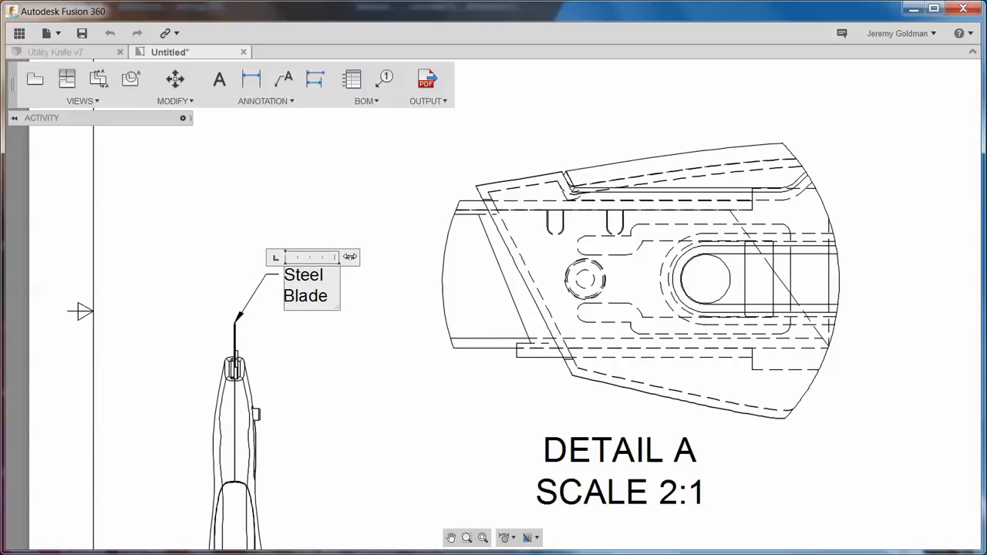
click(386, 304)
Add a vertical linear dimension right of the bottom view, from the corner of the small part beside the blade to the handle's end.
scroll(385, 293, down, 5)
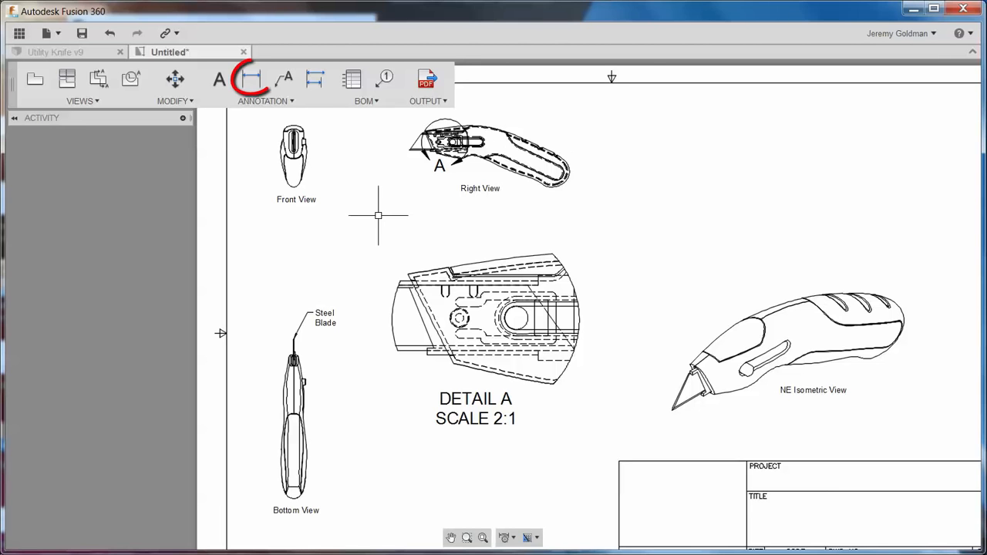
click(250, 81)
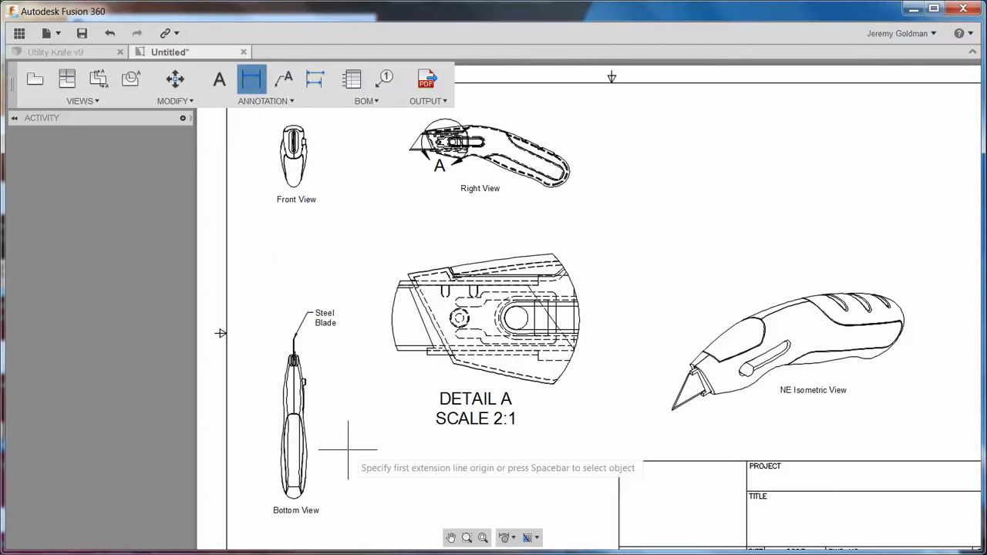
scroll(302, 332, up, 6)
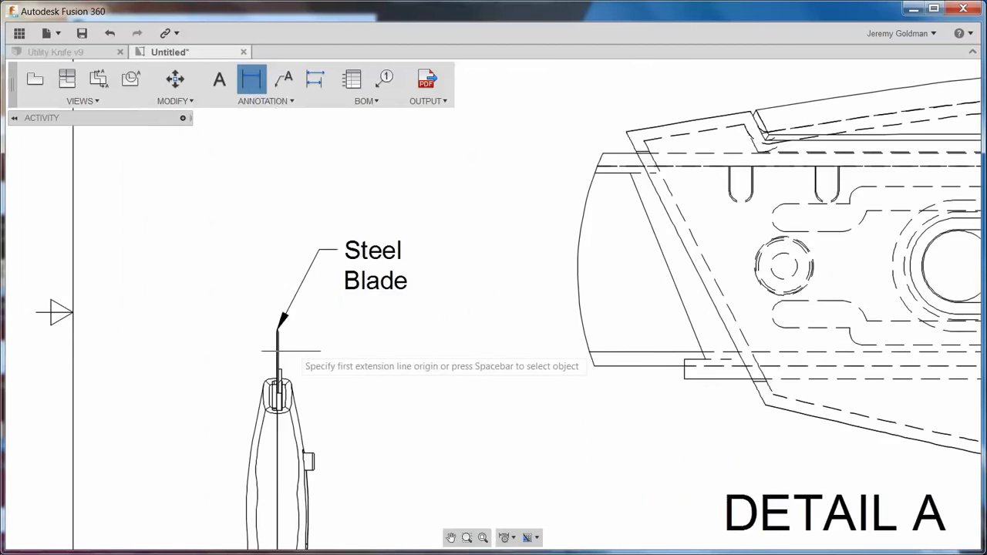
scroll(286, 362, up, 3)
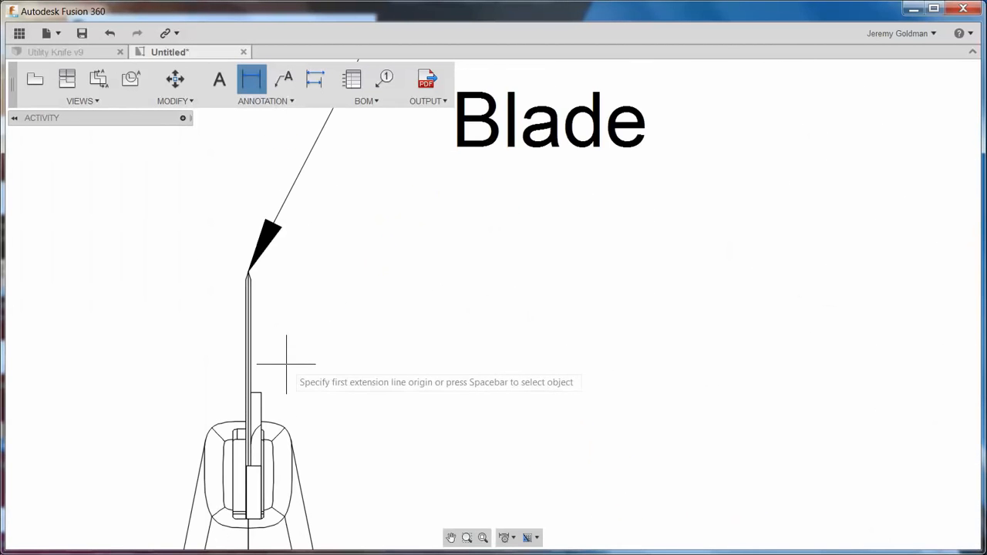
click(261, 393)
scroll(284, 412, down, 4)
middle_drag(324, 437, 389, 297)
scroll(378, 301, down, 2)
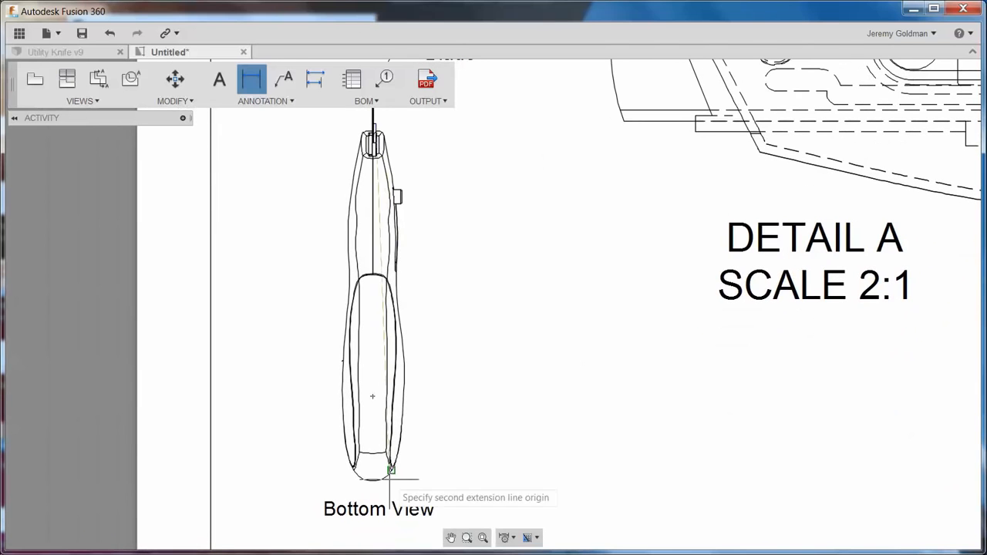
click(372, 481)
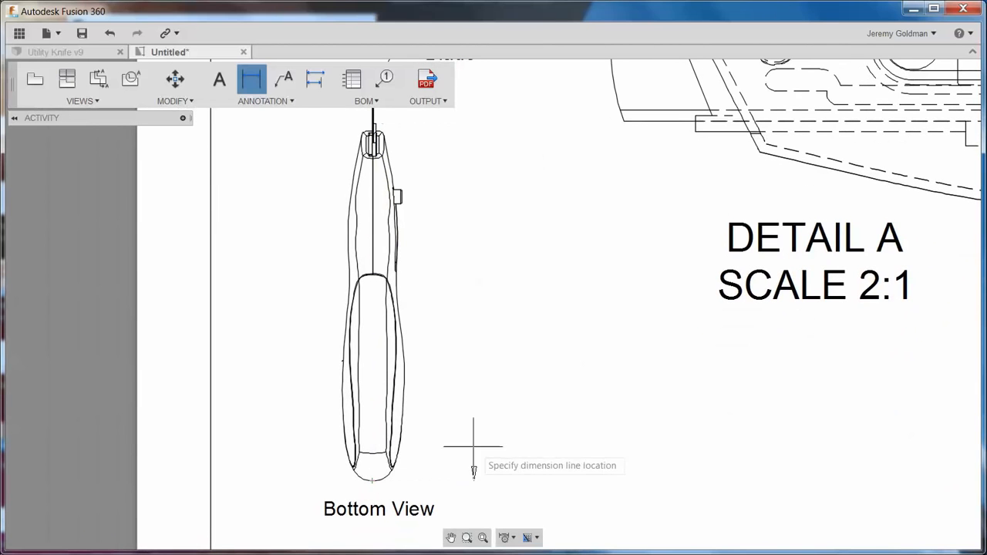
click(460, 470)
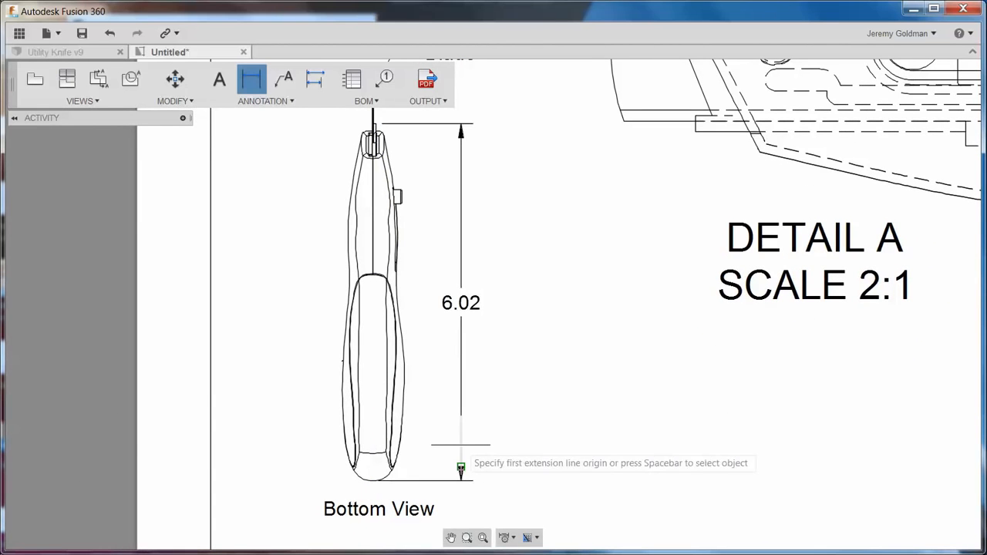
right_click(547, 394)
click(592, 391)
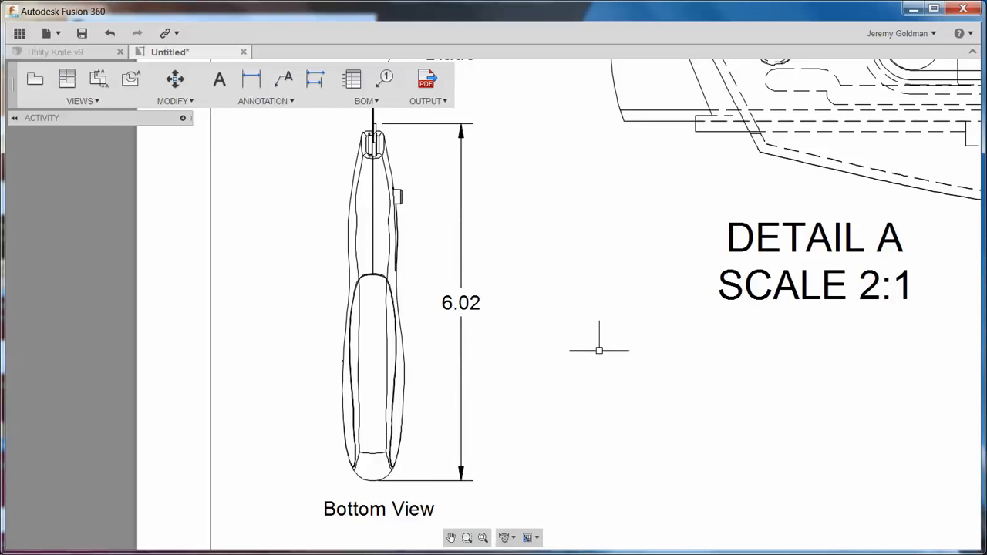
Add an aligned dimension along the blade's slanted edge in the right view, placed up and left of the blade.
scroll(599, 350, down, 3)
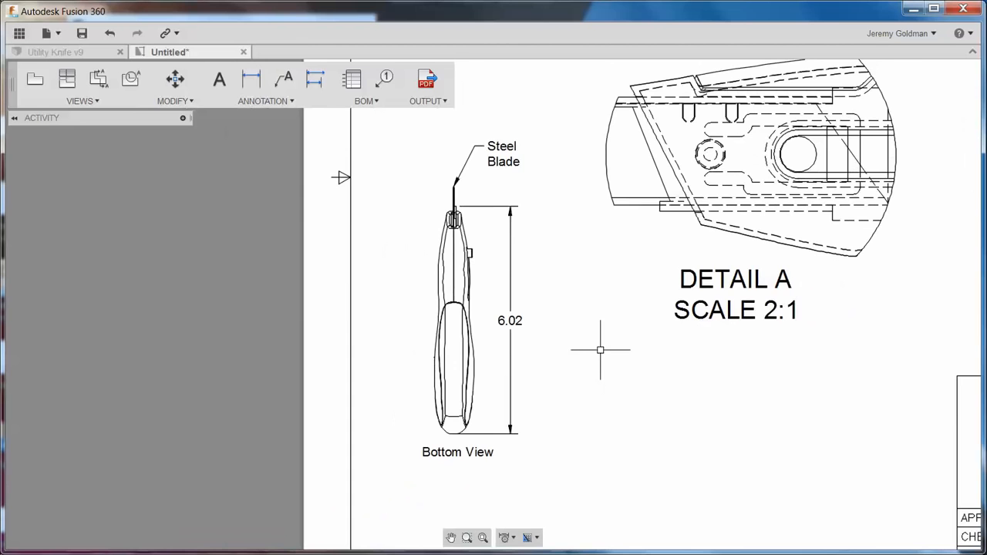
scroll(600, 349, down, 5)
middle_drag(623, 304, 619, 505)
scroll(630, 240, up, 6)
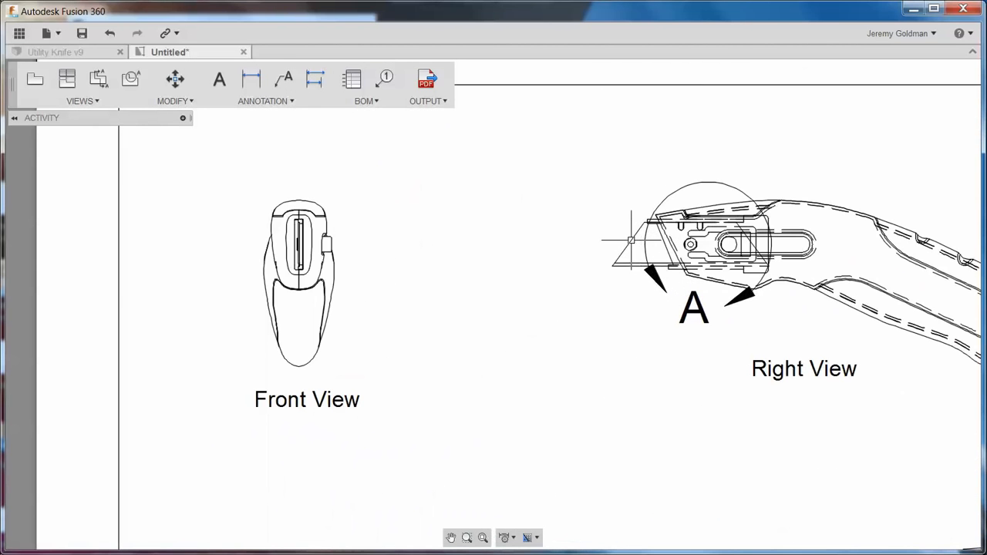
click(262, 103)
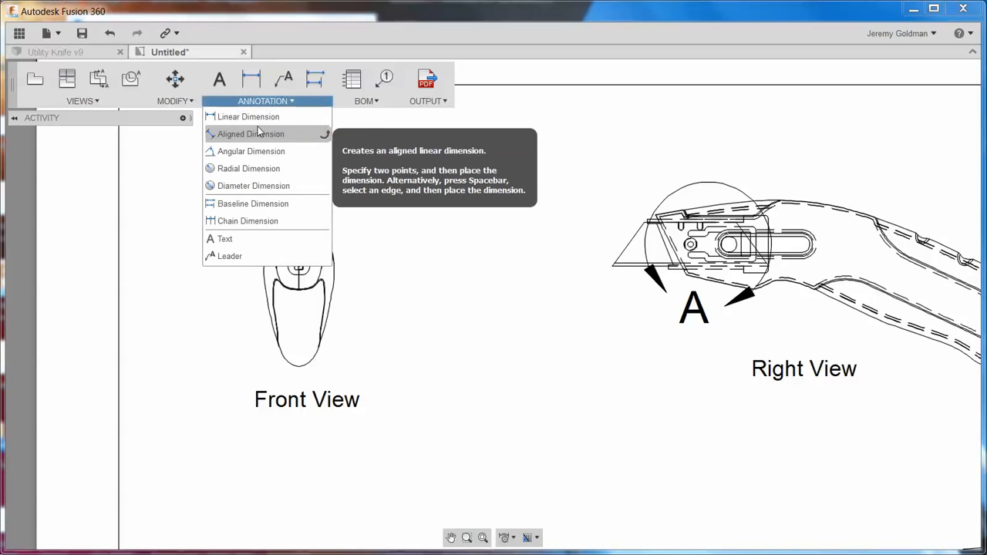
click(258, 133)
scroll(606, 263, up, 2)
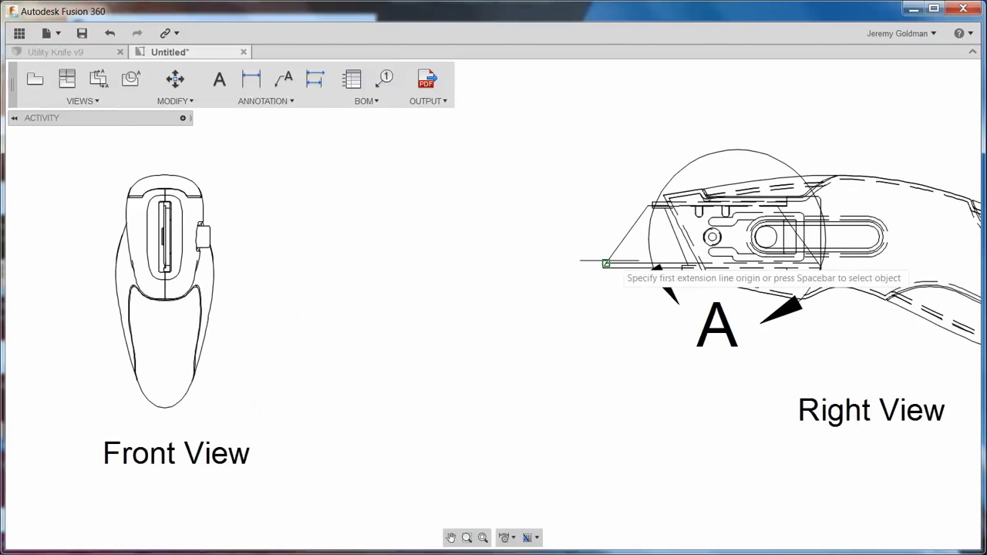
click(603, 266)
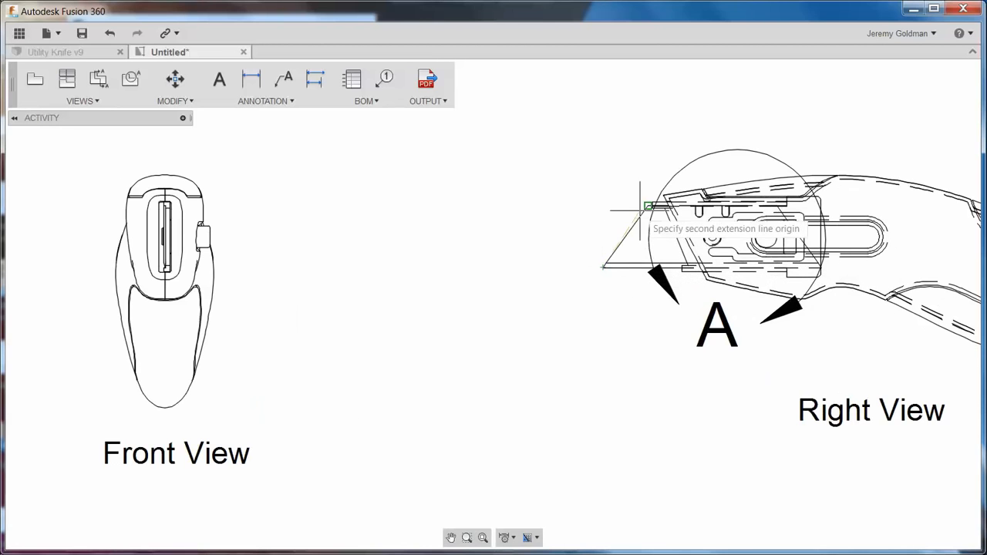
click(648, 206)
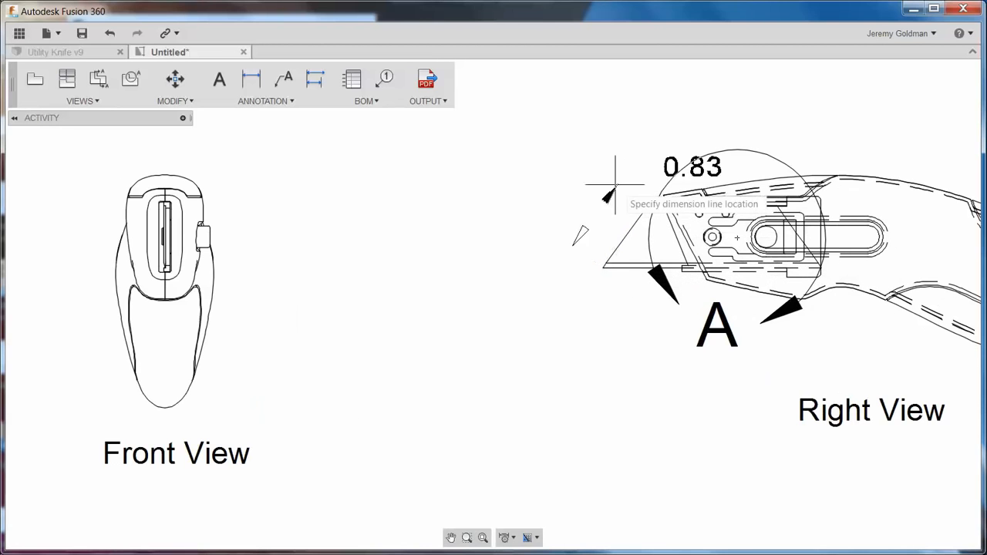
click(579, 166)
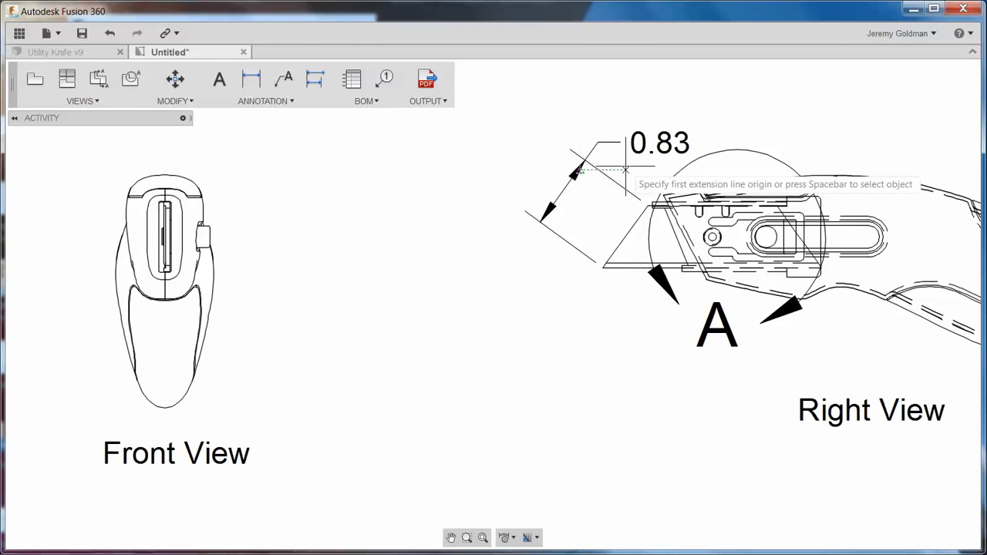
key(Escape)
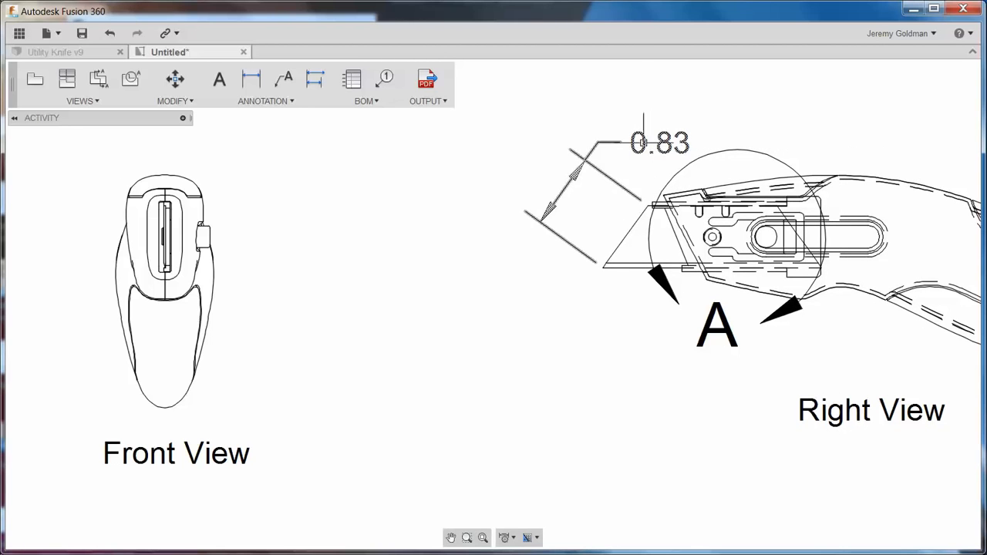
Move the aligned blade dimension's text onto the dimension line, between its two extension lines.
click(645, 145)
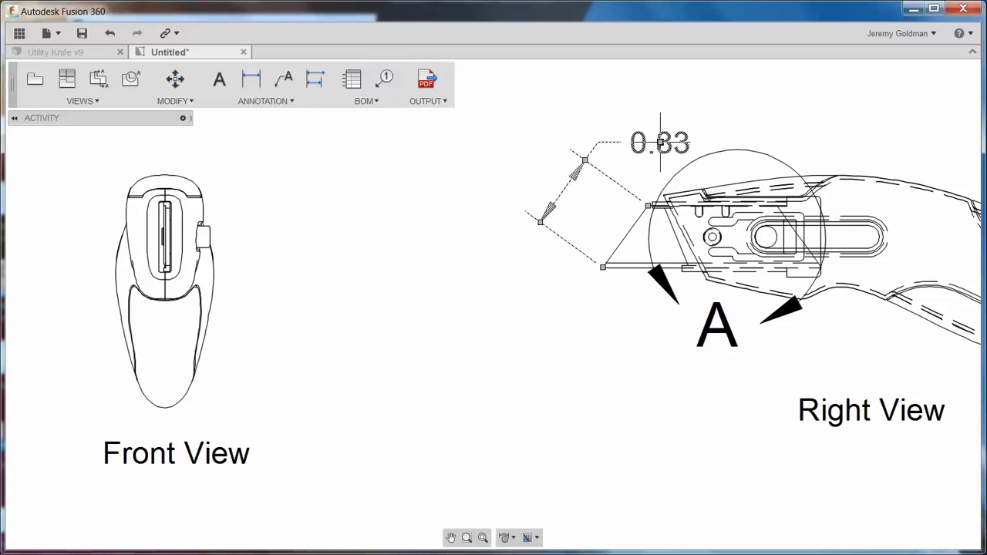
click(660, 143)
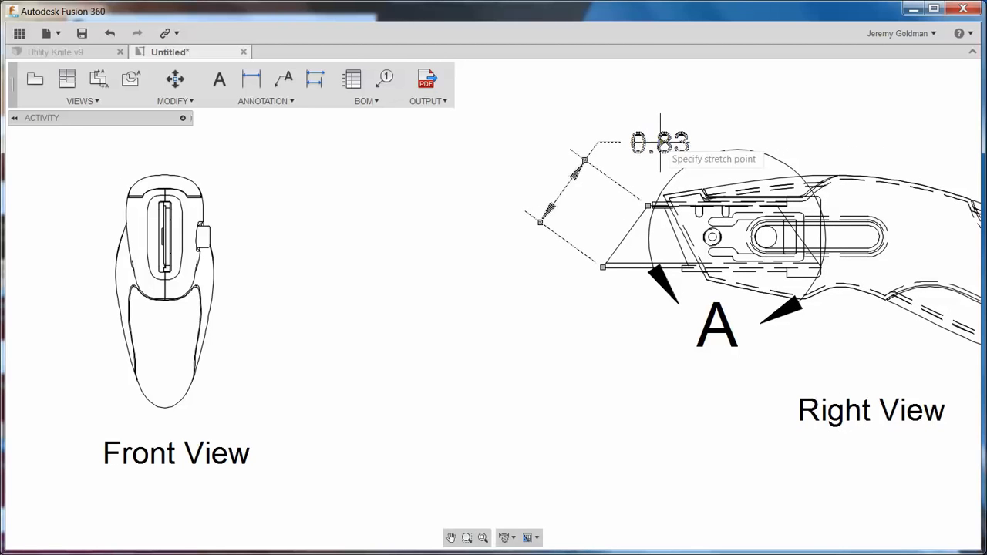
click(563, 192)
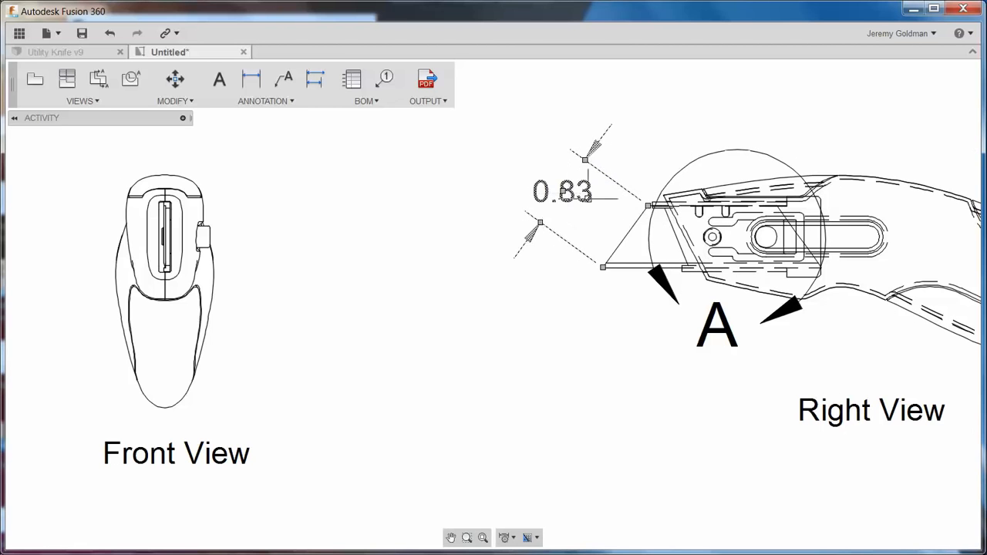
key(Escape)
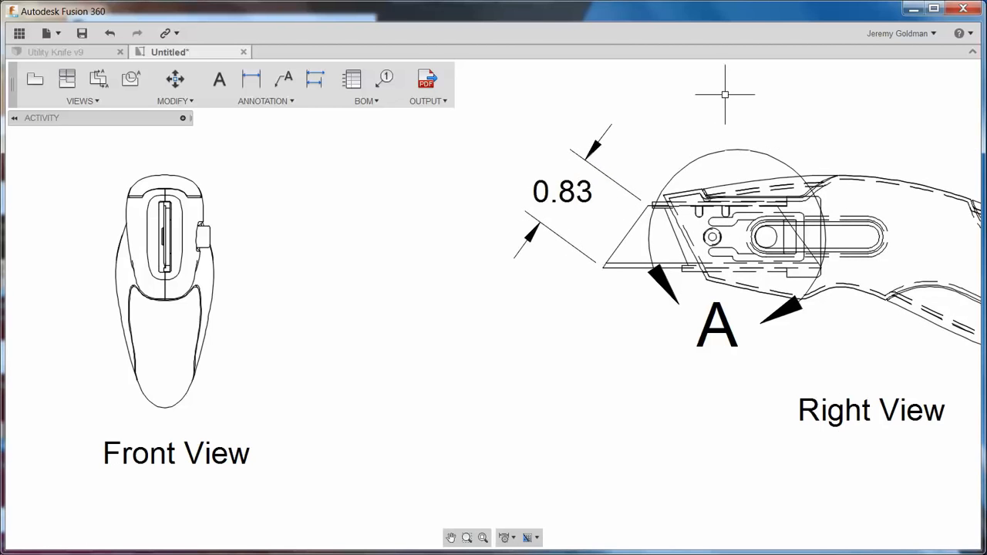
Add an angular dimension to the arc on the handle's left side in the front view, placed left of the view.
scroll(725, 94, down, 4)
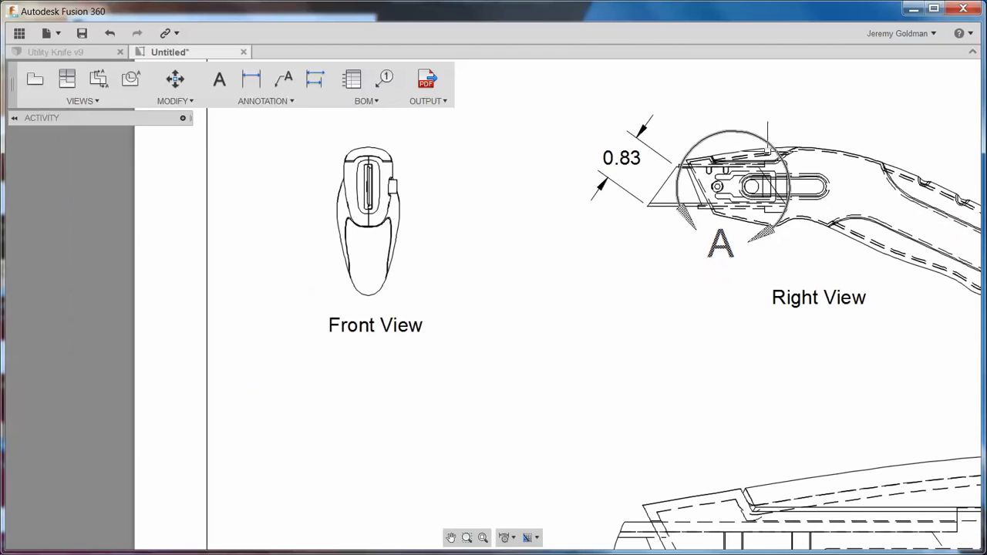
middle_drag(781, 164, 877, 183)
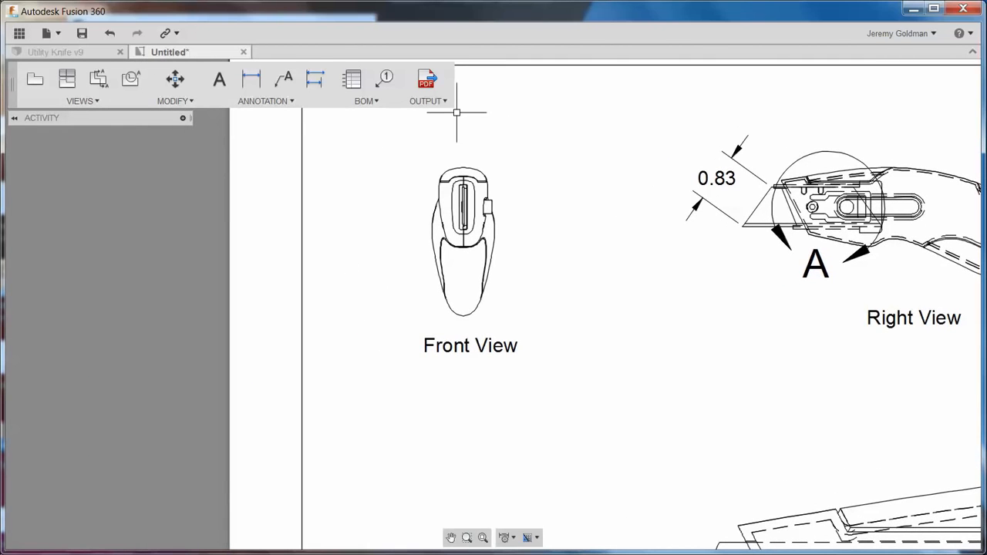
click(284, 105)
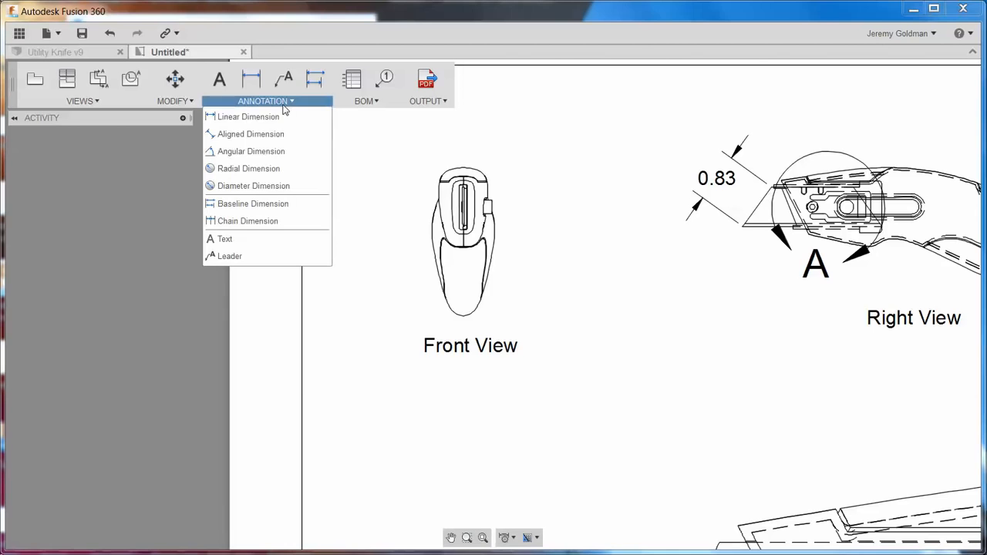
click(278, 157)
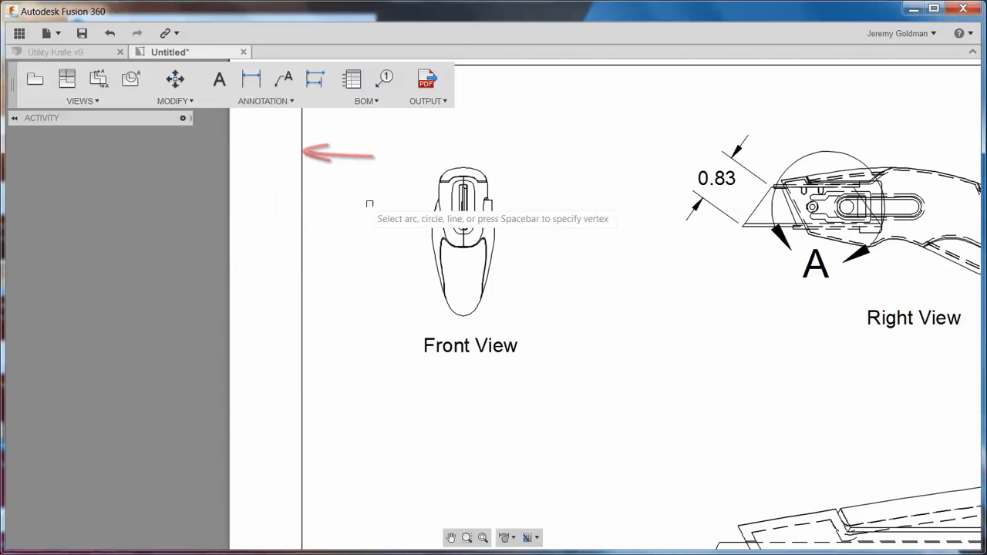
click(433, 231)
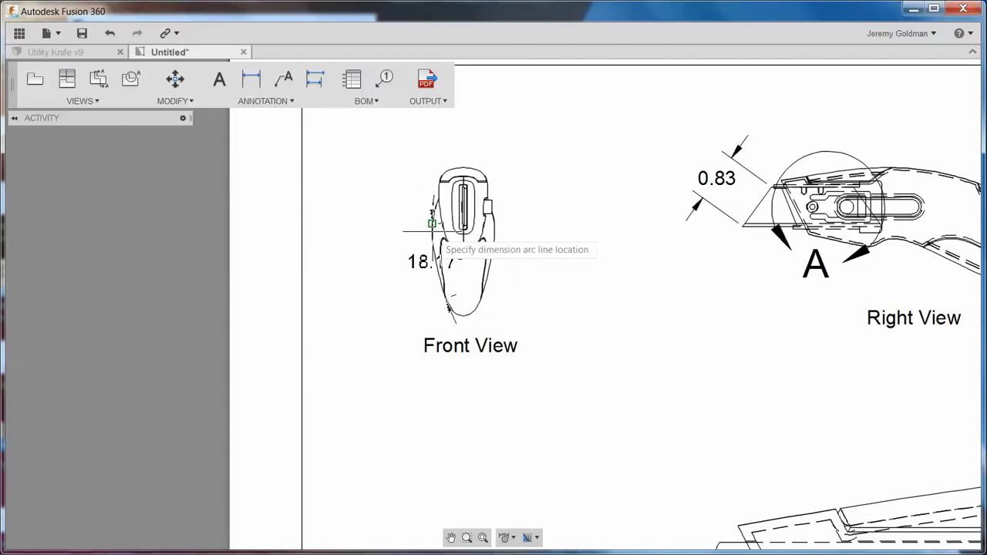
click(394, 231)
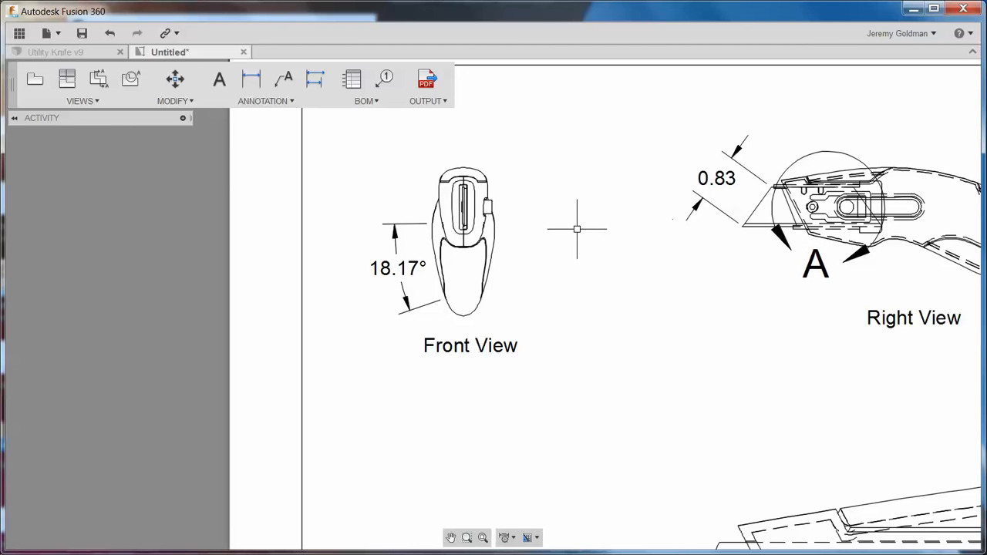
Add a radial dimension to the rounded outer end of the handle in the right view, placed below and right of it.
mouse_move(734, 291)
middle_down()
mouse_move(498, 288)
mouse_move(382, 271)
mouse_move(291, 286)
mouse_move(274, 276)
middle_up()
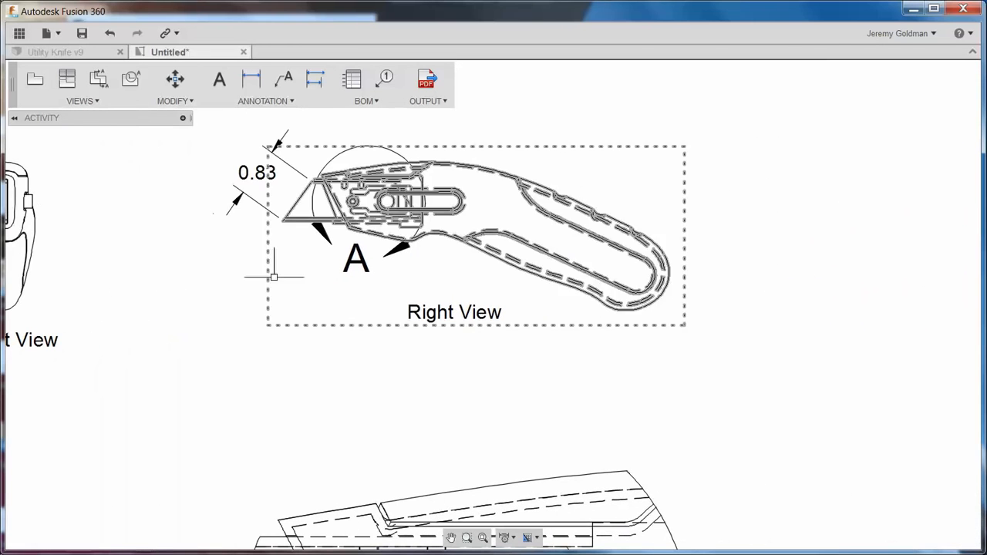
click(285, 101)
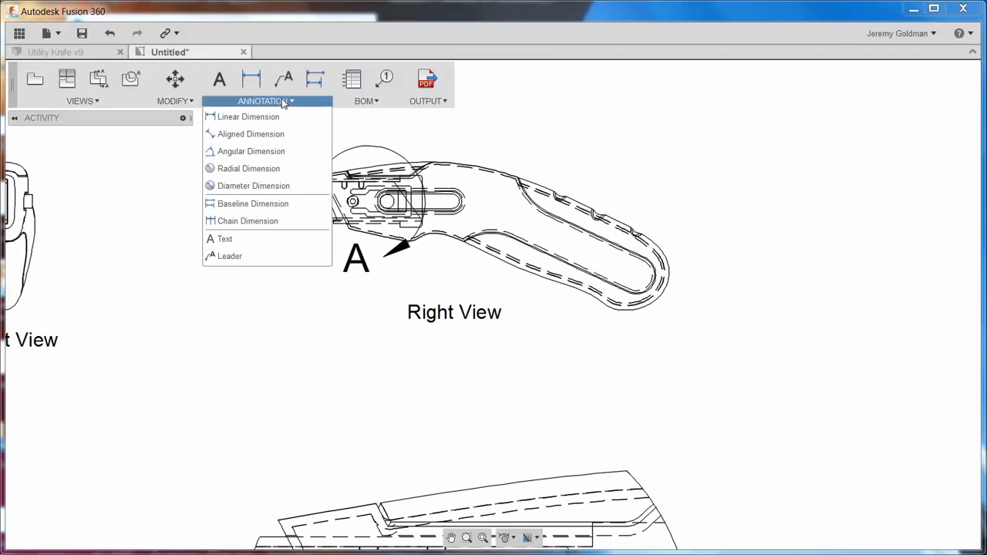
click(284, 168)
scroll(683, 310, up, 5)
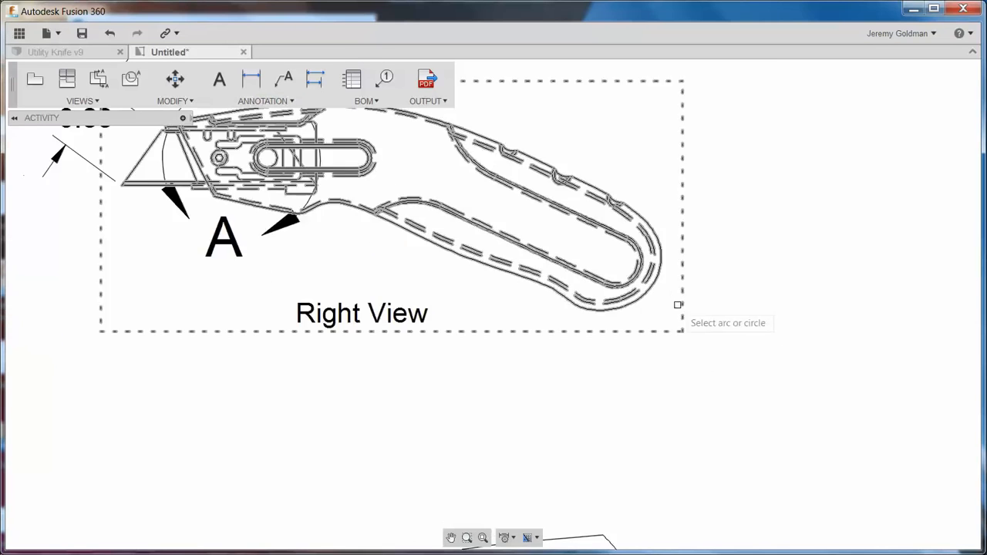
click(639, 281)
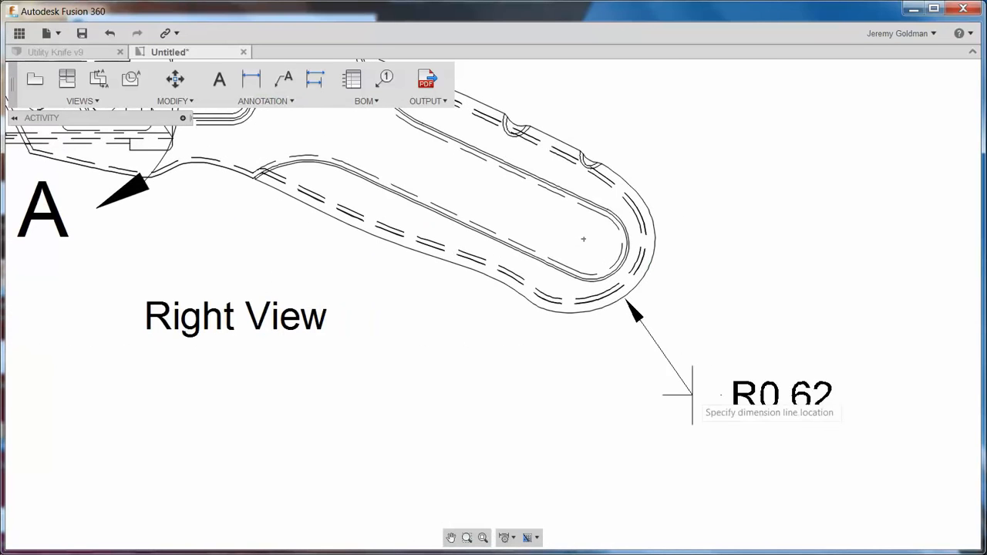
click(692, 421)
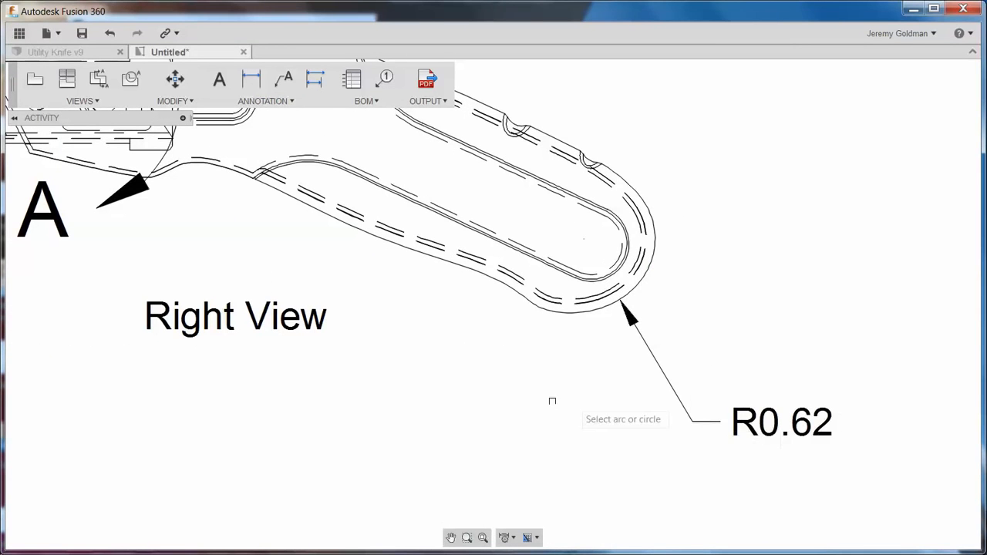
Add a diameter dimension to the solid circle at the slot's left end in Detail A, placed above and right of the view.
scroll(463, 399, down, 4)
middle_drag(462, 400, 616, 147)
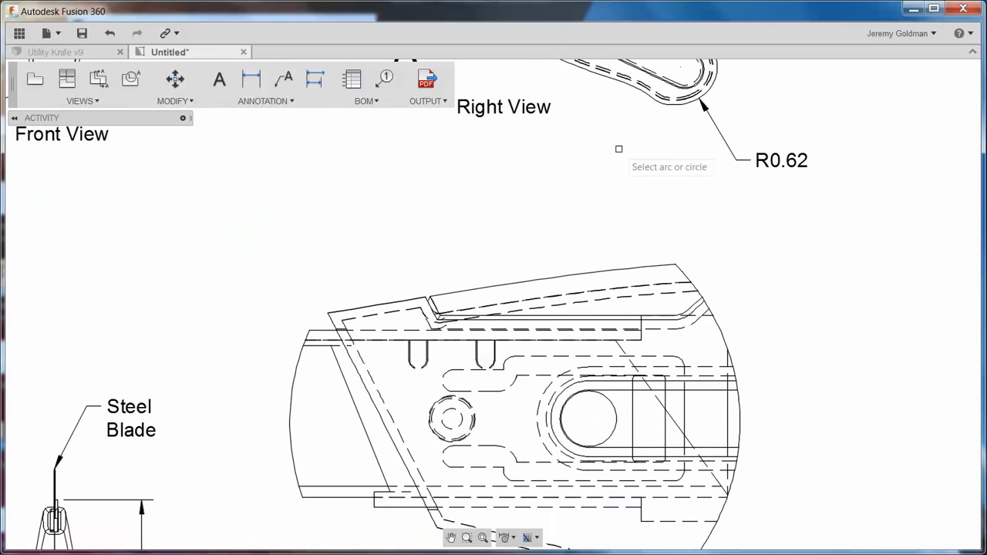
click(282, 103)
click(266, 192)
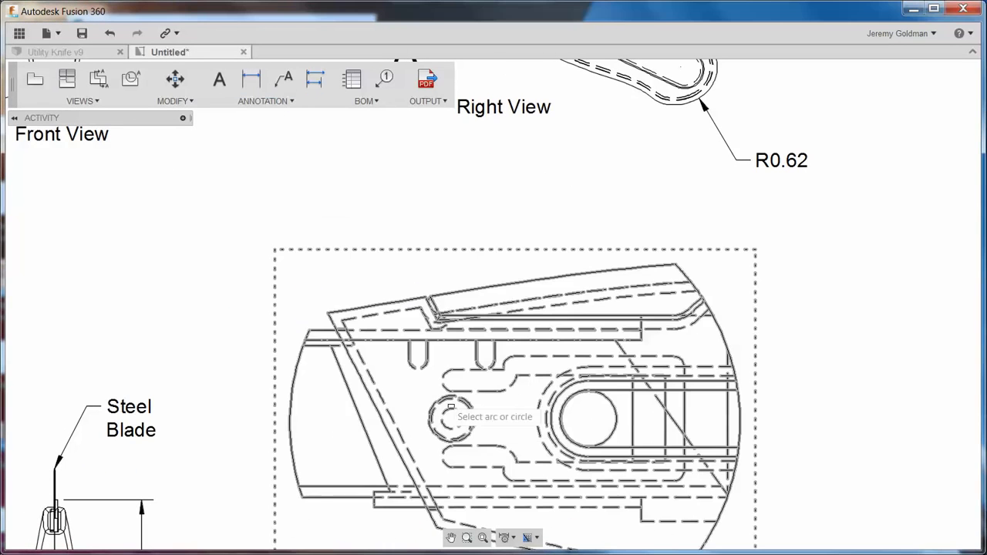
click(617, 422)
middle_drag(631, 423, 602, 314)
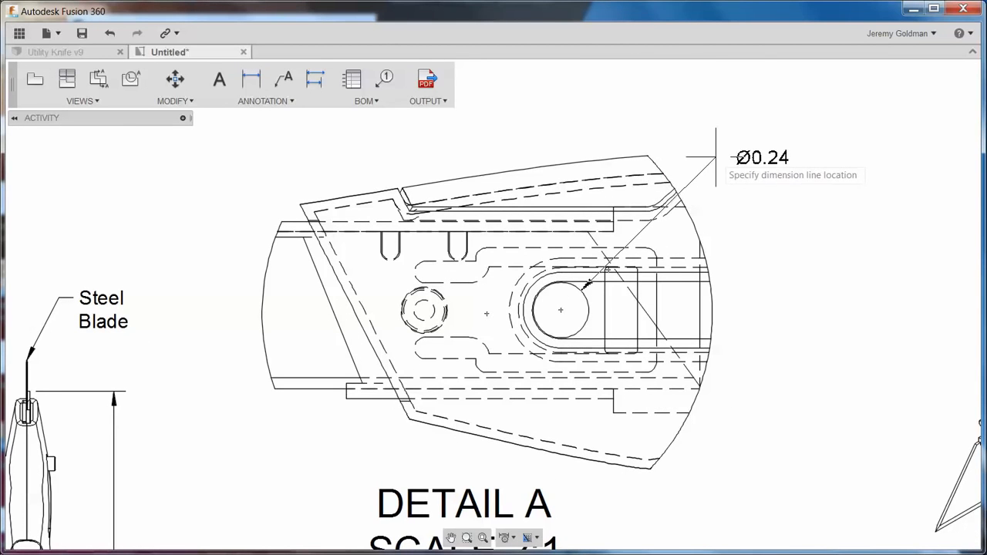
click(716, 157)
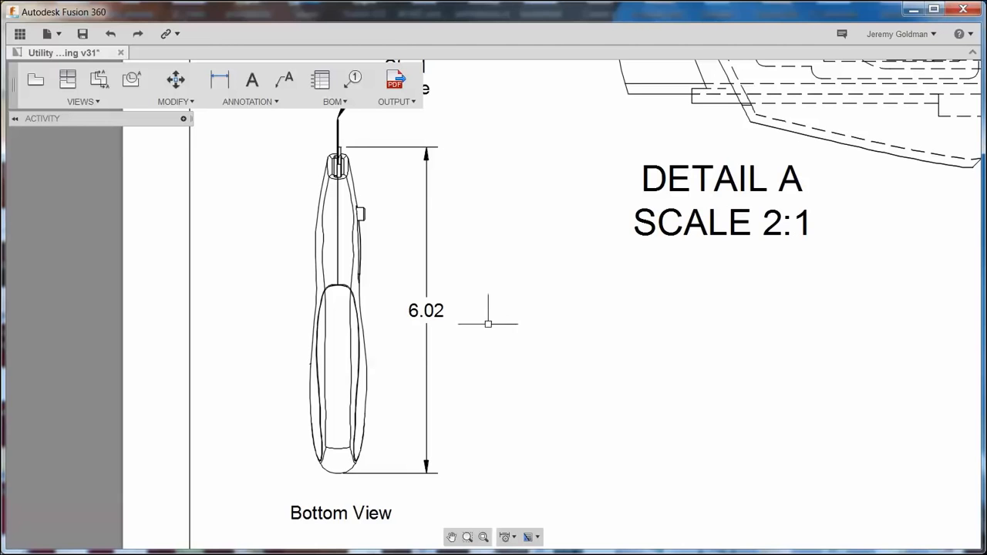
Delete the vertical overall dimension right of the bottom view.
click(426, 310)
right_click(428, 310)
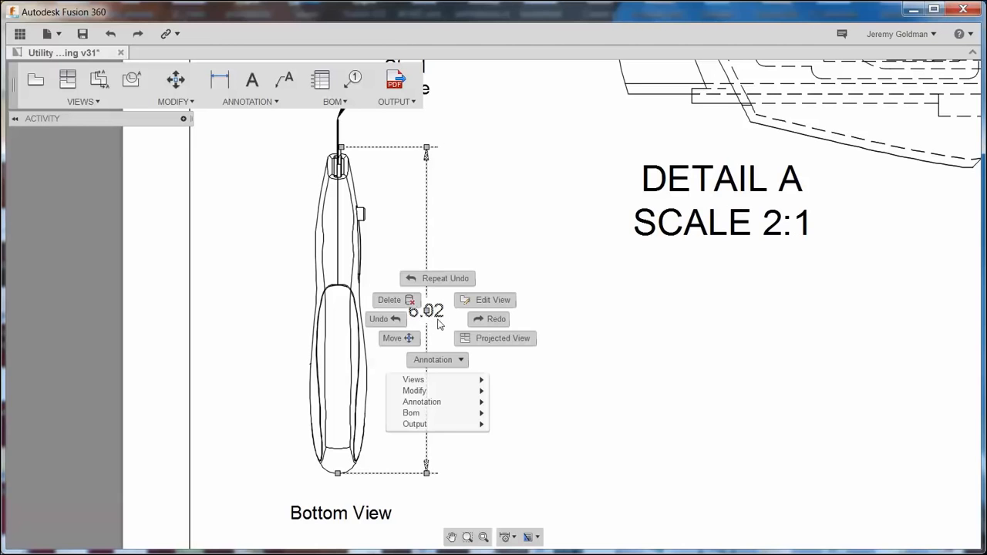
click(399, 304)
Add a vertical linear dimension right of the bottom view, from the handle's lower end to the lower corner of the grip inset.
click(220, 83)
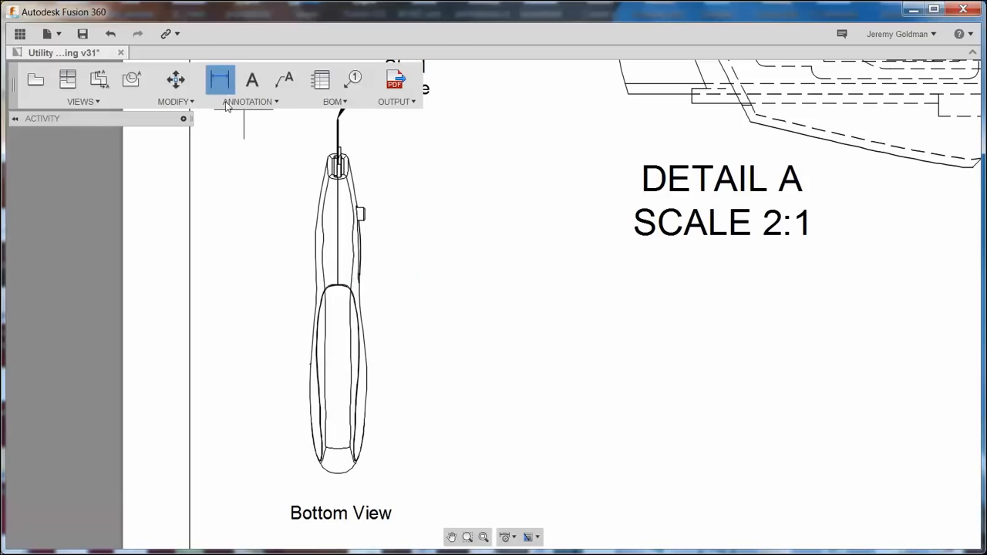
click(333, 450)
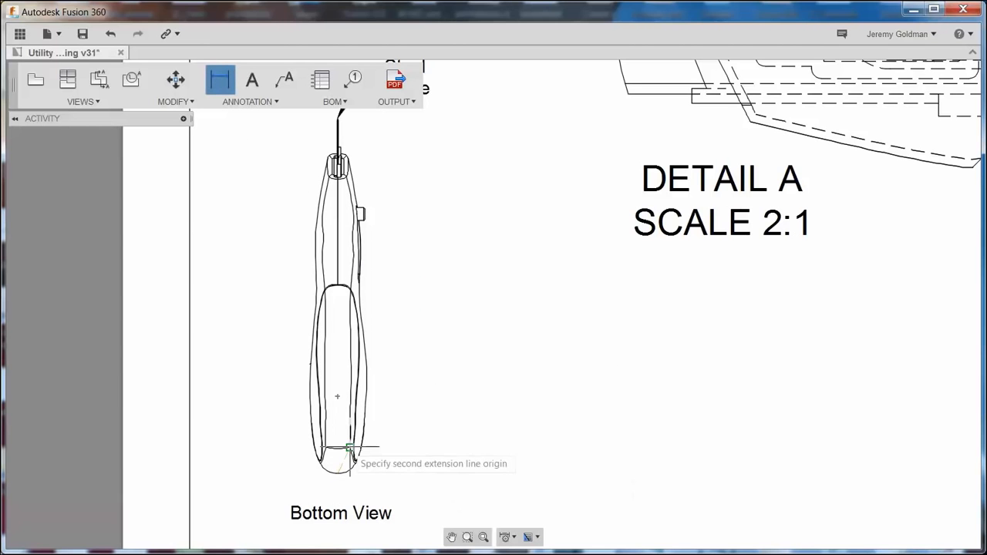
click(349, 448)
click(413, 460)
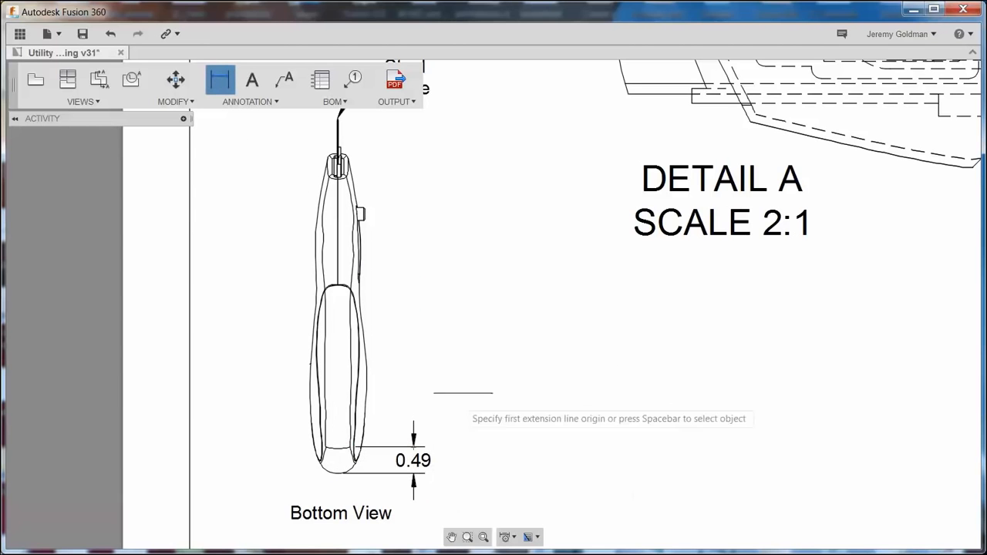
key(Escape)
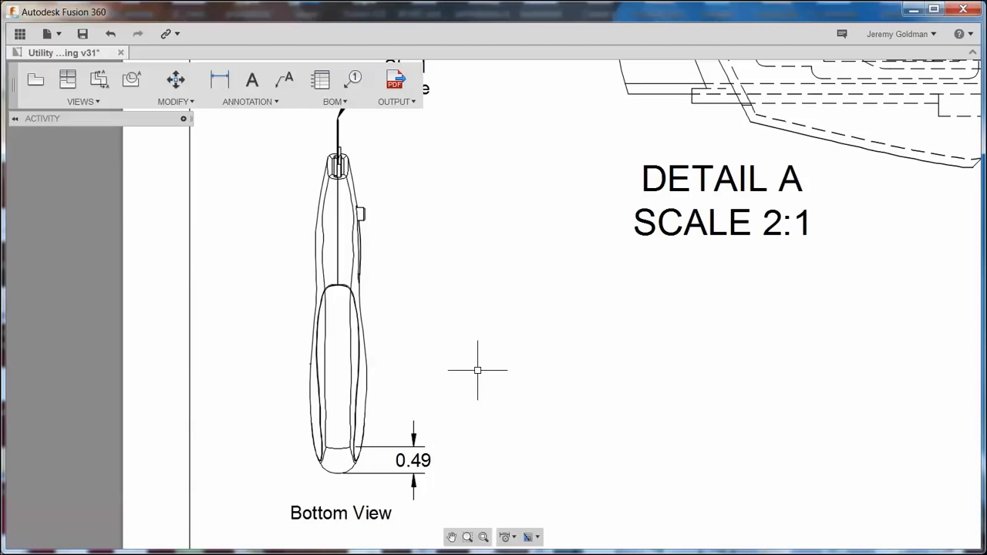
Add baseline dimensions in the bottom view from the handle's lower end to the grip inset's top, the blade opening's lower edge and the small part's corner.
click(262, 101)
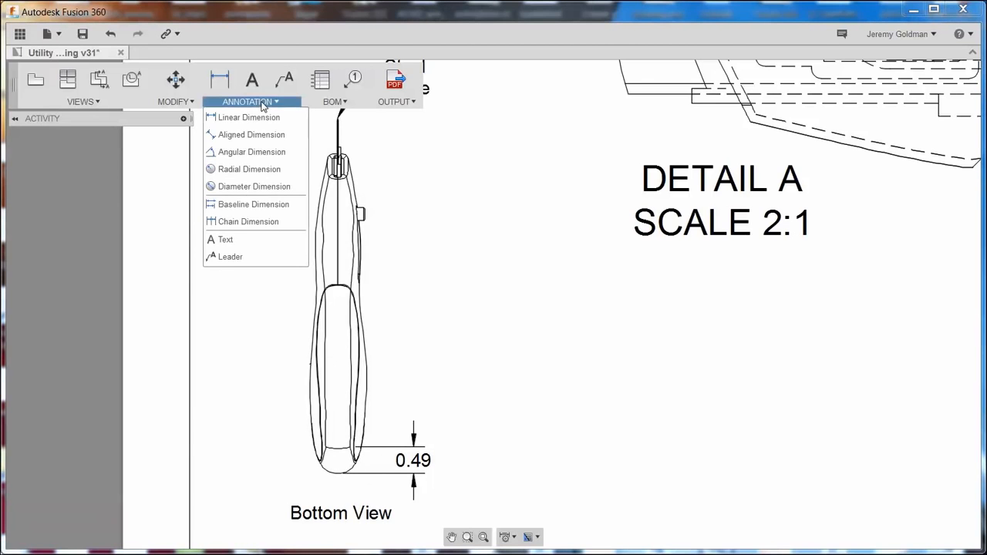
click(256, 207)
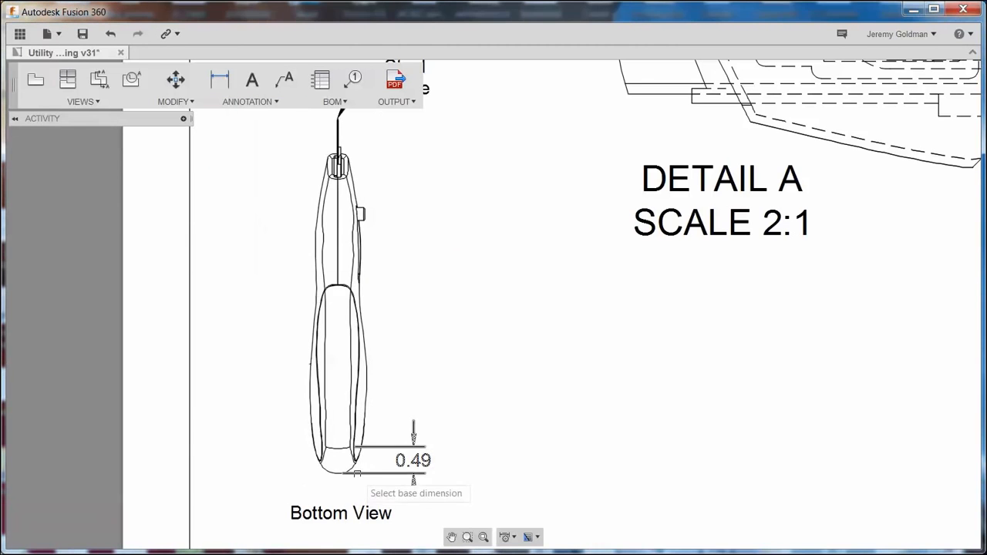
click(354, 465)
scroll(338, 284, up, 5)
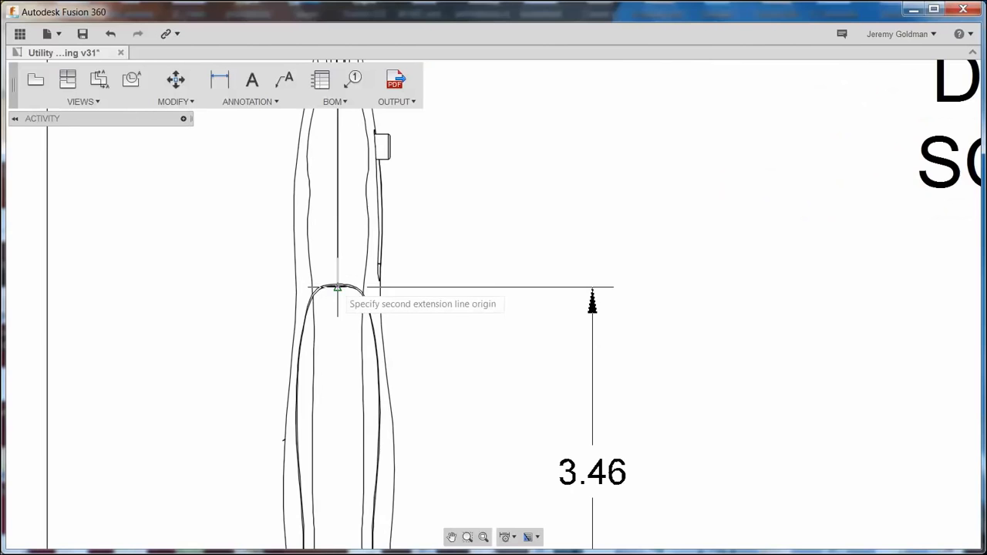
scroll(340, 266, down, 2)
scroll(340, 218, up, 3)
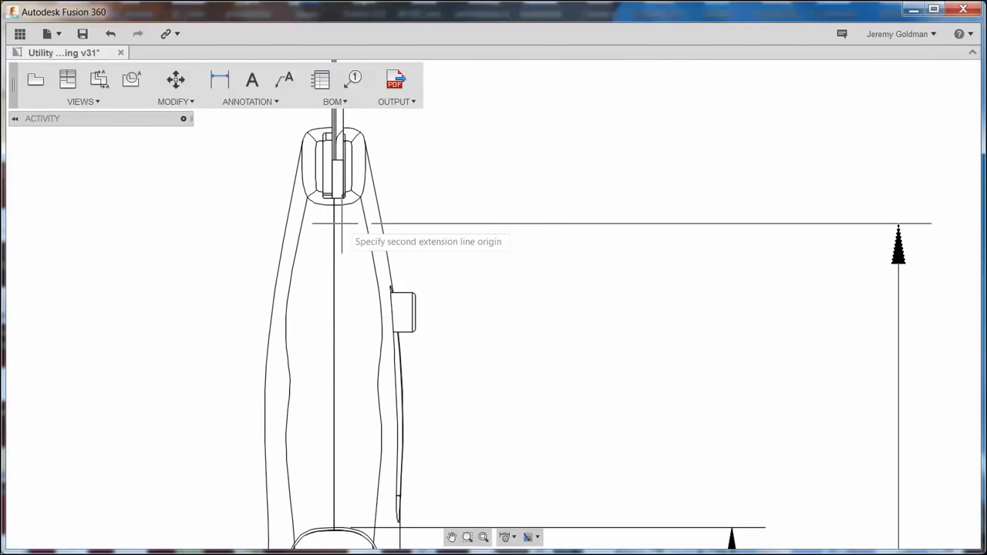
middle_drag(352, 194, 359, 269)
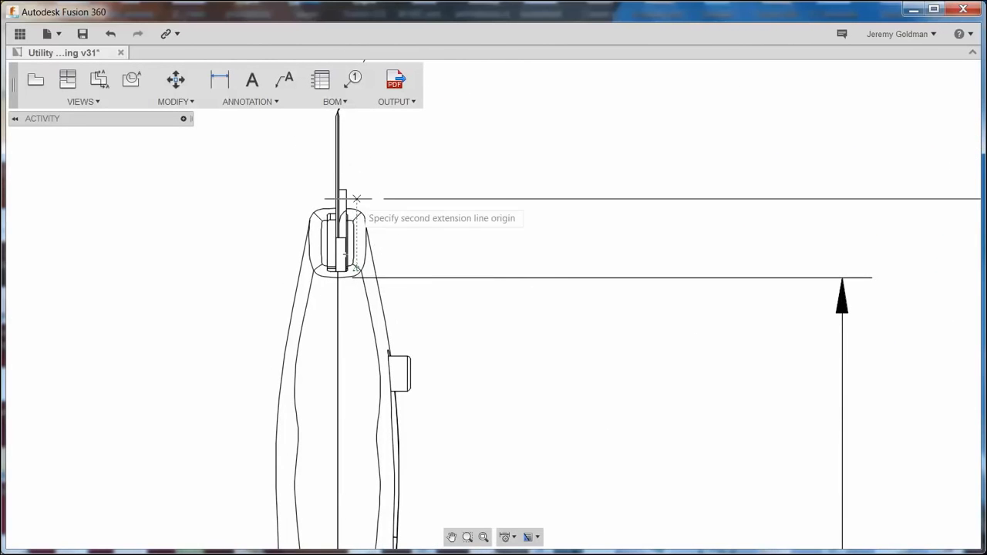
scroll(424, 272, down, 3)
scroll(440, 300, down, 2)
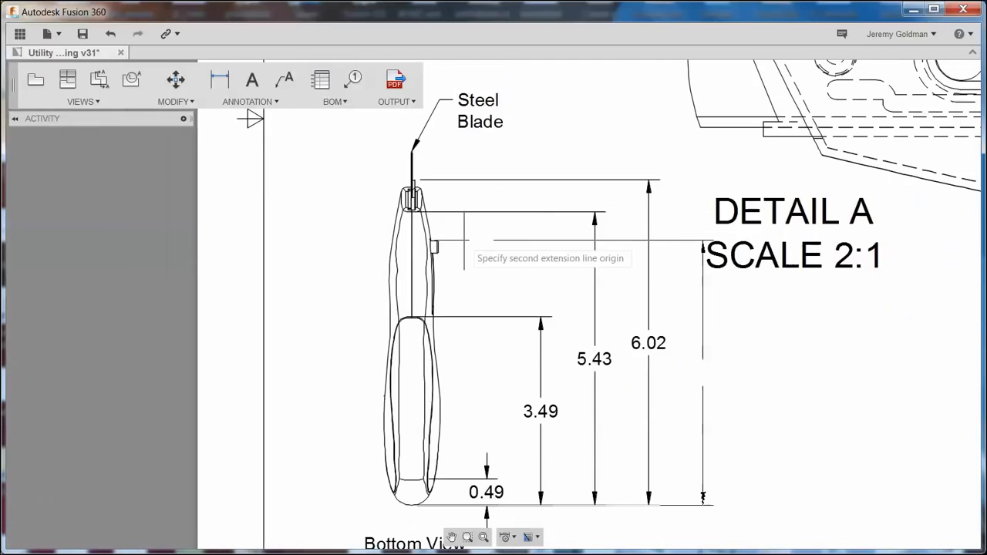
middle_drag(463, 229, 480, 247)
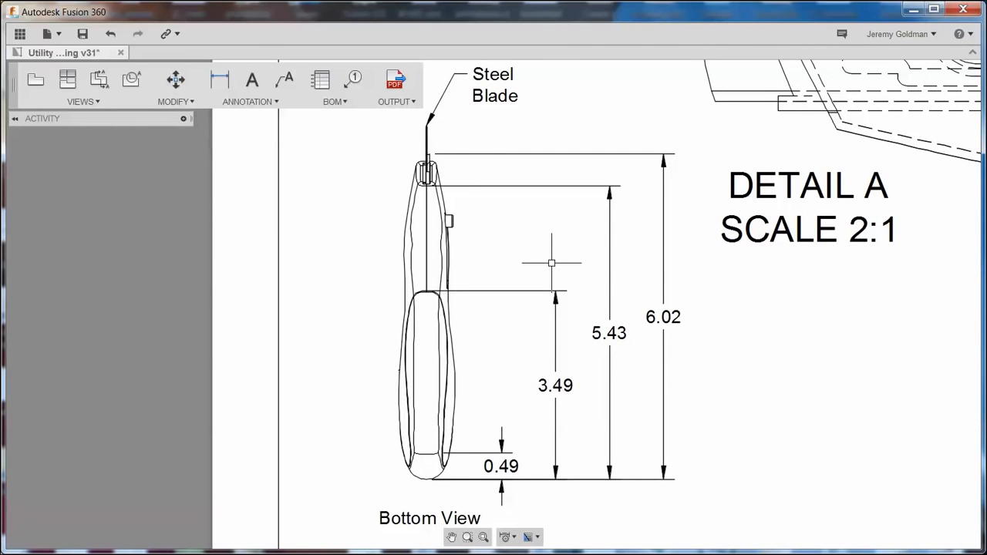
Delete the three baseline dimensions right of the bottom view, keeping the short dimension at the handle's lower end.
drag(737, 308, 546, 385)
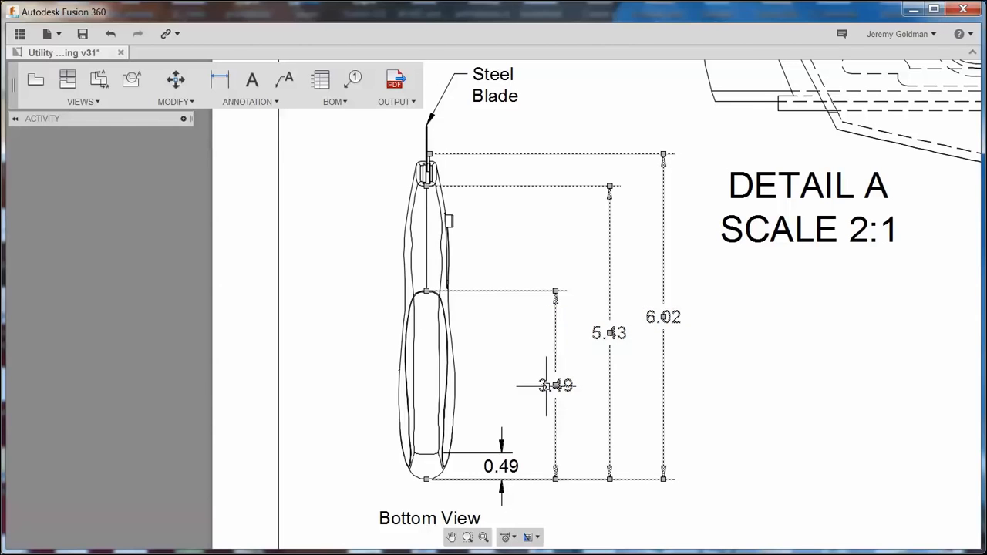
right_click(545, 385)
click(500, 367)
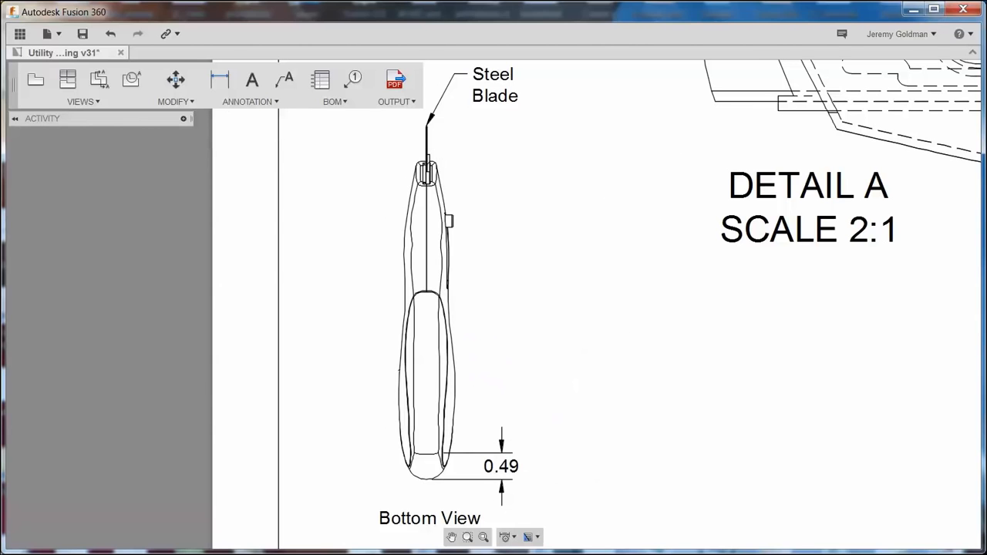
Add chain dimensions continuing from the bottom view's handle-end dimension to the grip inset's top, the blade opening's lower edge and the small part's top corner.
click(250, 101)
click(259, 220)
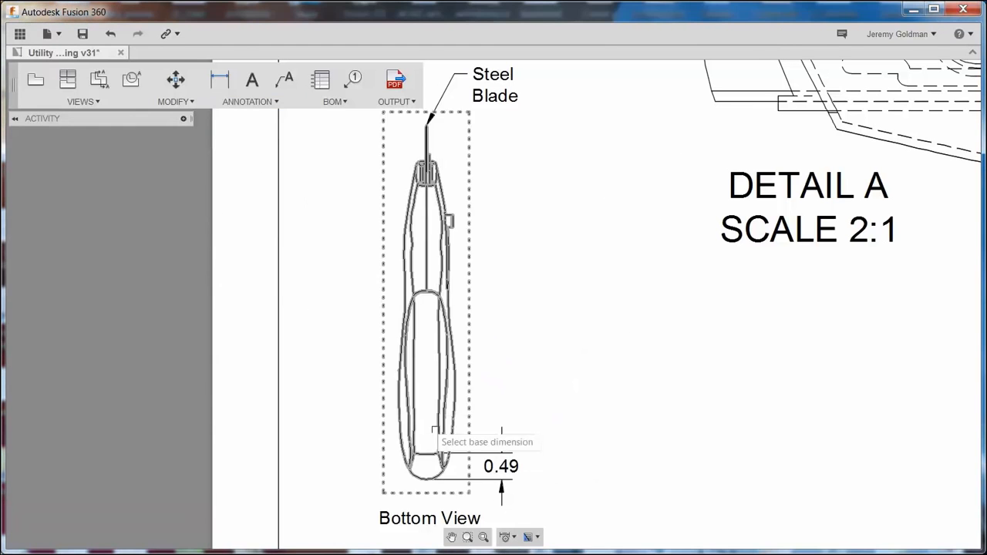
click(482, 460)
scroll(441, 317, up, 3)
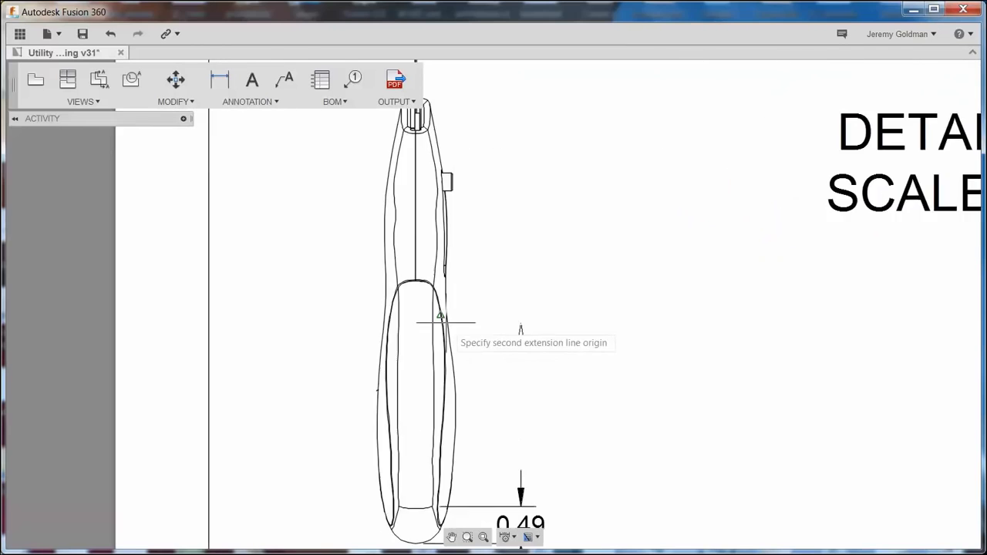
scroll(441, 317, up, 3)
scroll(392, 249, down, 4)
mouse_move(393, 249)
middle_down()
mouse_move(417, 287)
mouse_move(405, 223)
mouse_move(401, 317)
middle_up()
scroll(401, 204, up, 3)
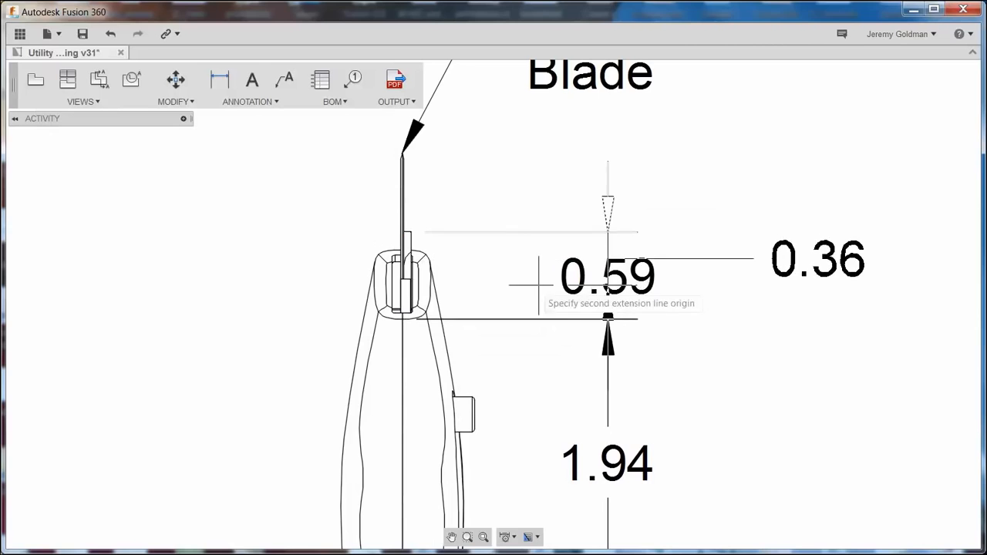
scroll(591, 368, down, 5)
middle_drag(590, 368, 590, 252)
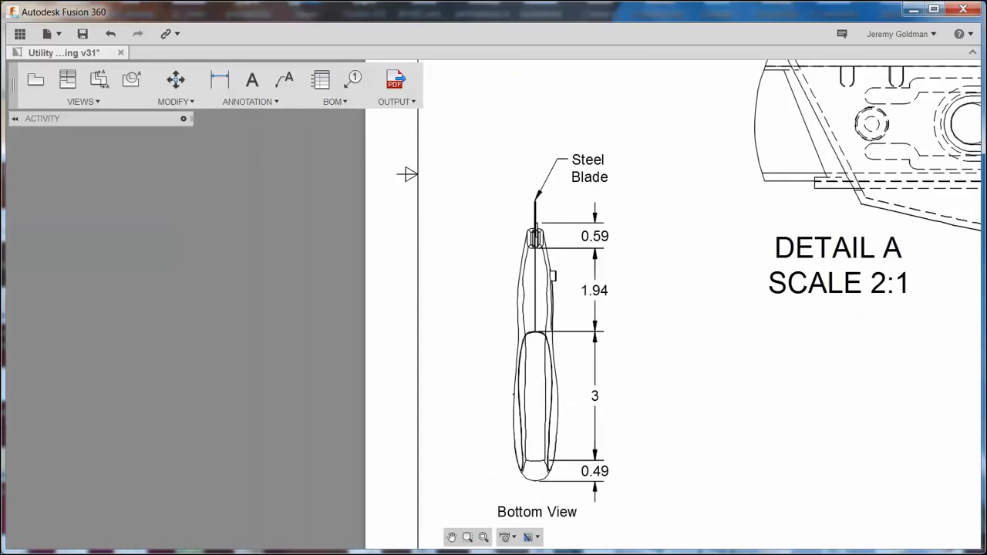
Set the primary precision to 0.123 and enable alternate units for the dimension between the grip inset's top and the blade opening.
middle_drag(618, 390, 611, 324)
scroll(611, 324, up, 2)
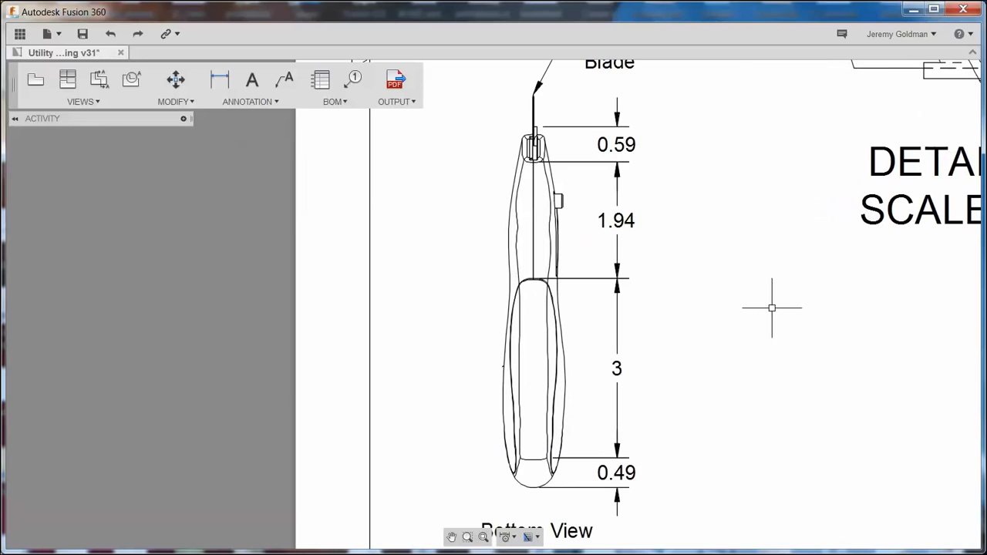
double_click(619, 223)
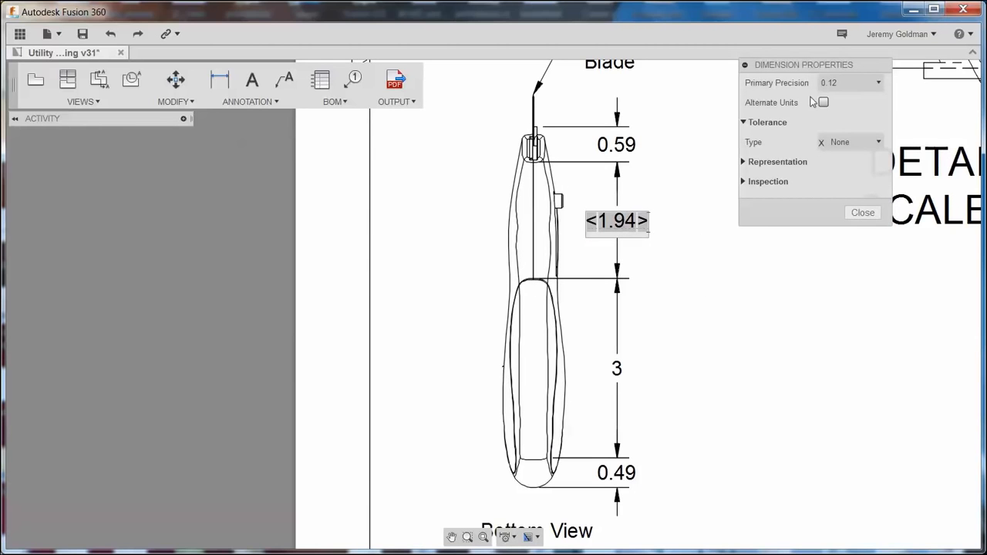
click(846, 83)
click(840, 145)
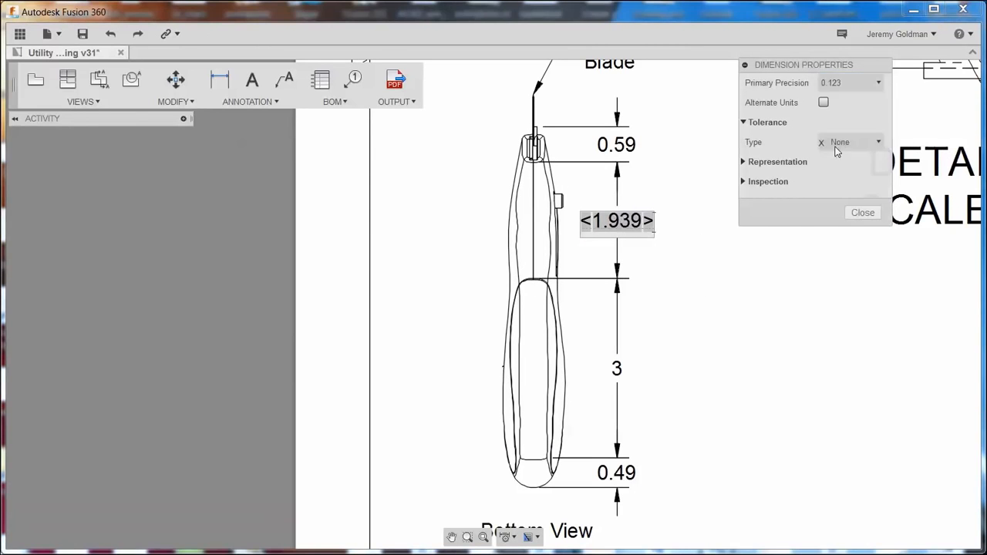
click(823, 102)
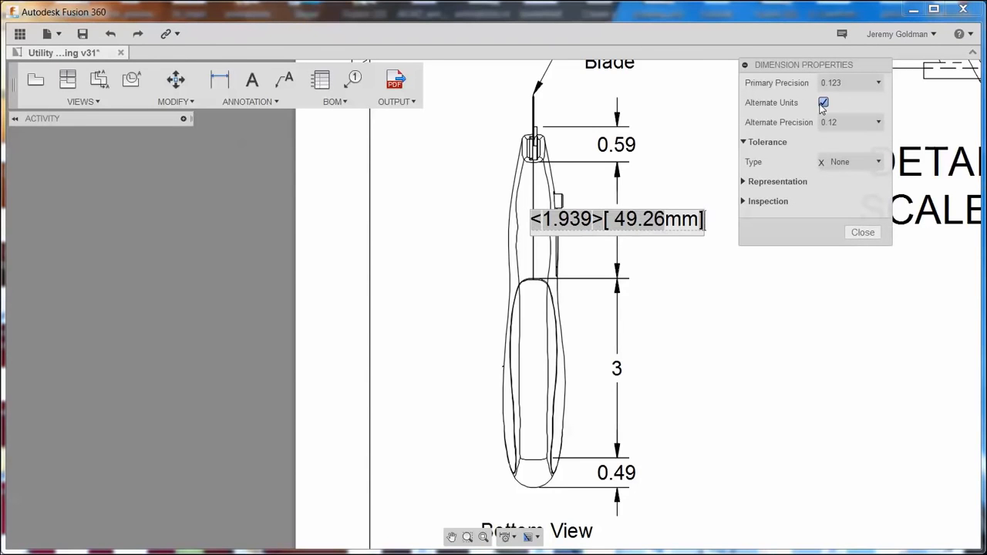
Apply a Limit tolerance to the dimension above the grip inset and move its text out to the right of the dimension line.
click(839, 161)
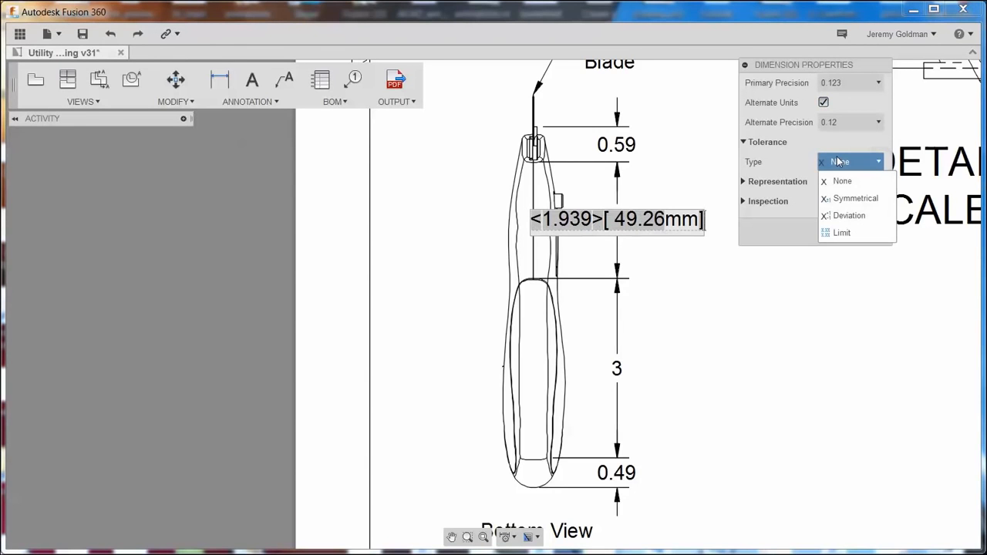
click(840, 233)
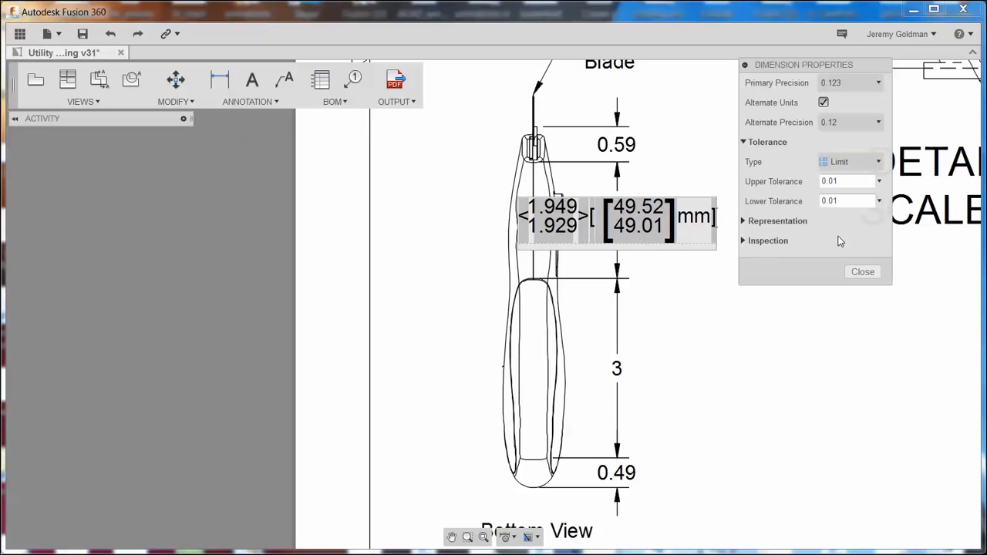
click(744, 222)
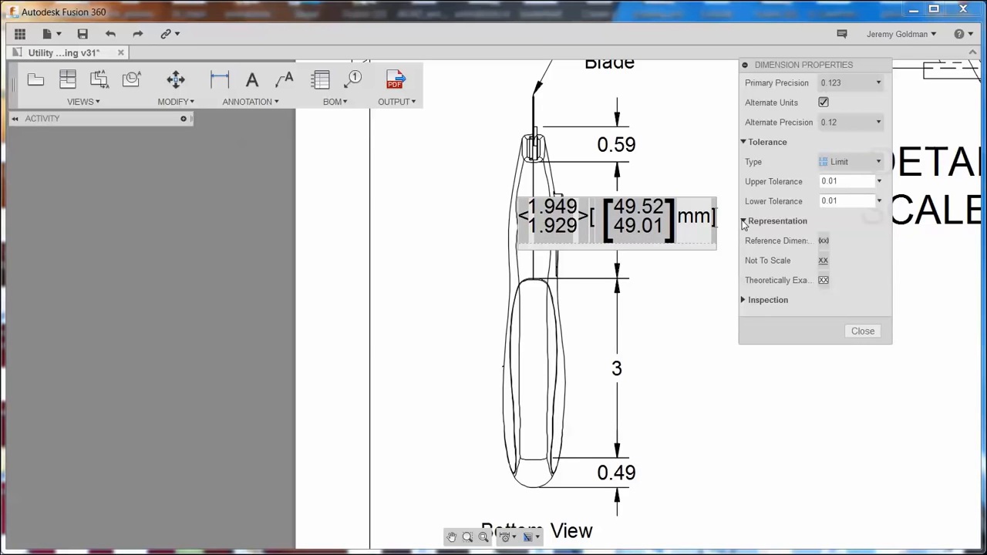
click(744, 300)
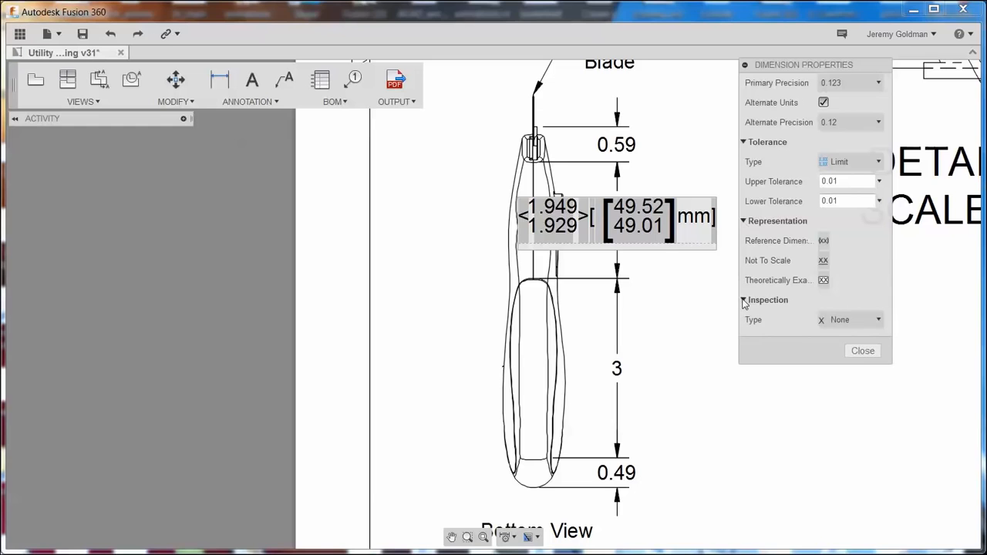
click(863, 351)
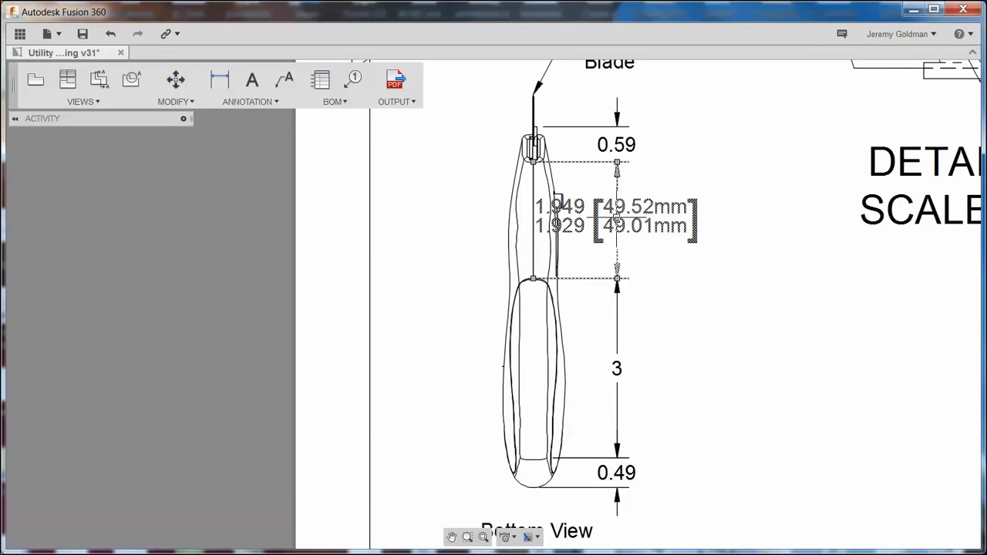
drag(616, 217, 678, 220)
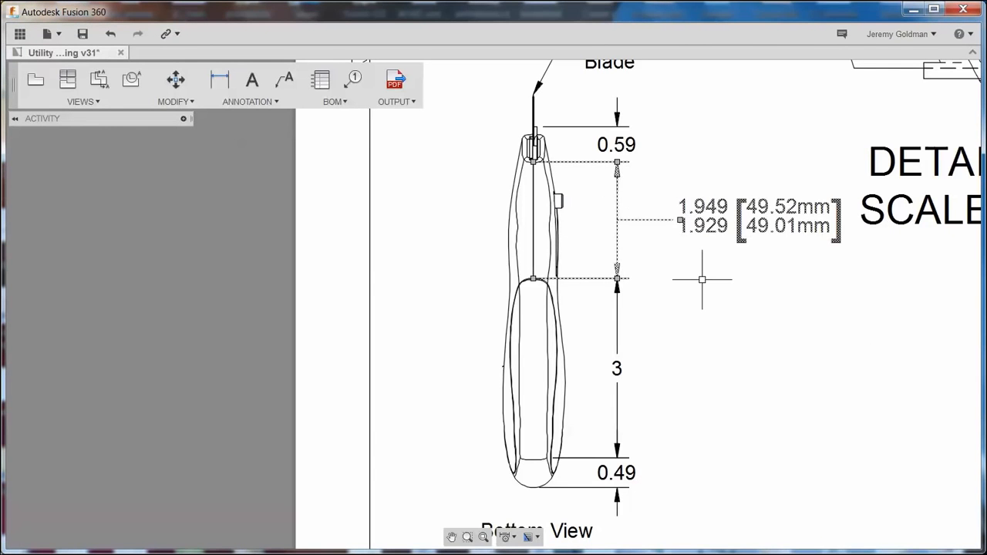
click(702, 279)
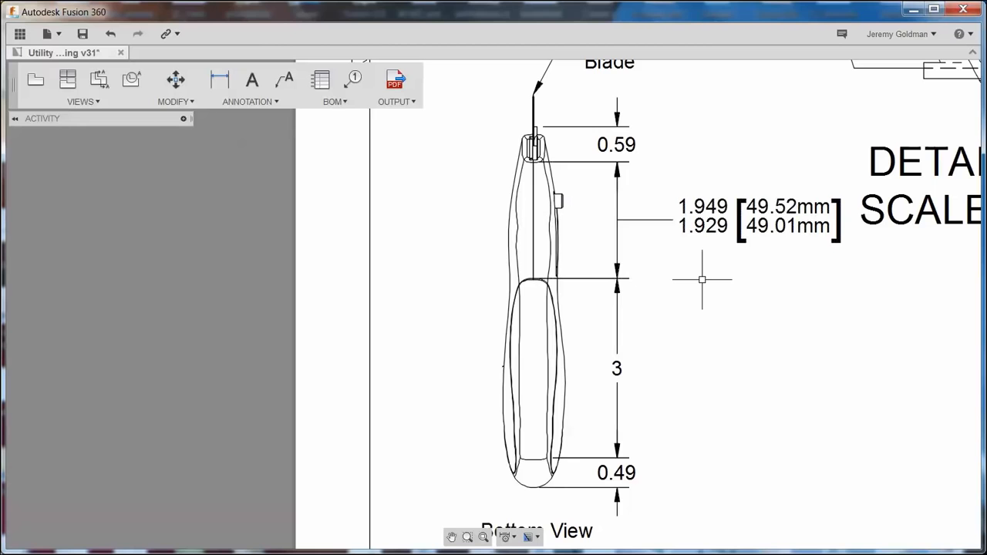